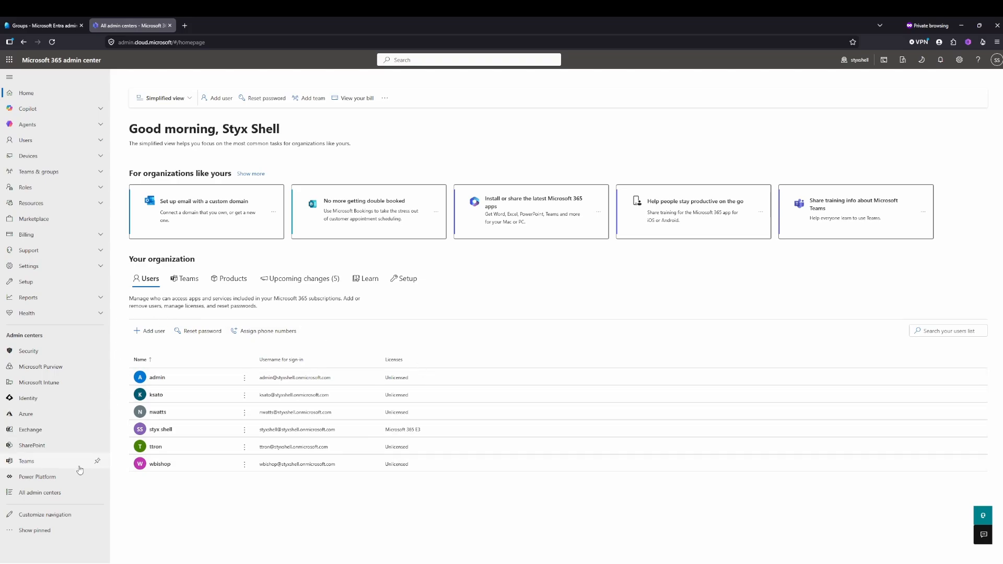
# - Open the Groups overview in the Microsoft Entra admin center and dismiss the feedback survey
pyautogui.click(43, 497)
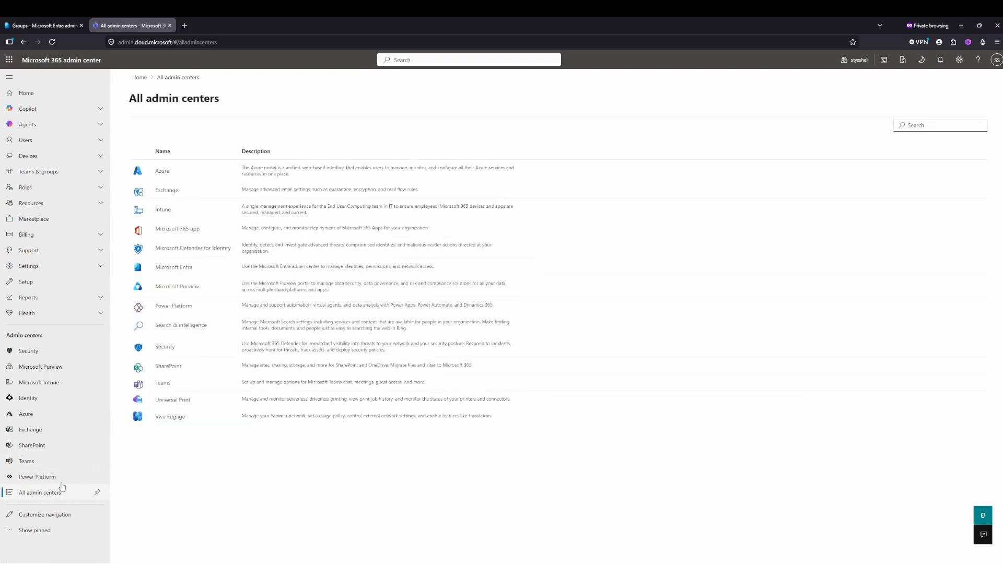
pyautogui.click(173, 268)
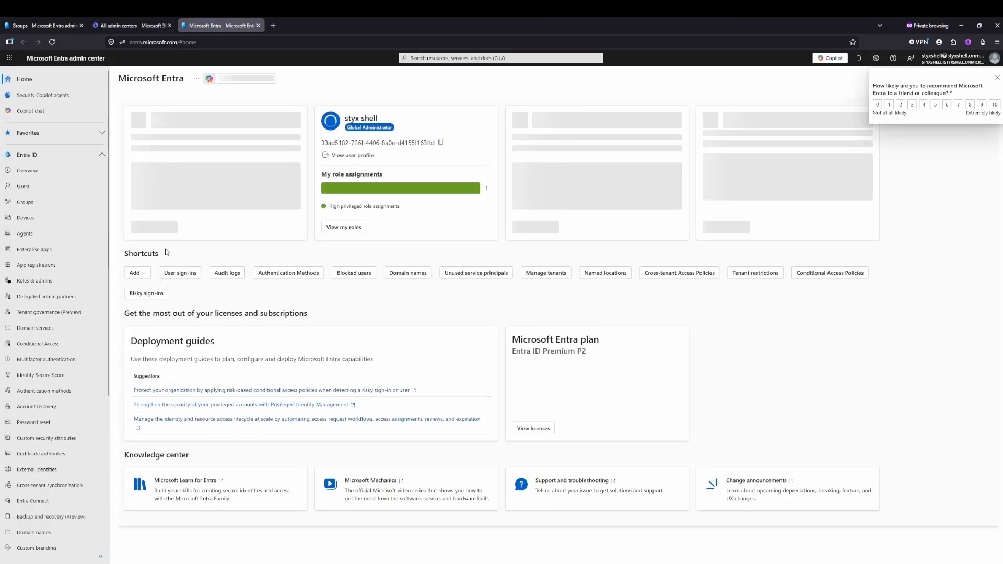
pyautogui.click(38, 203)
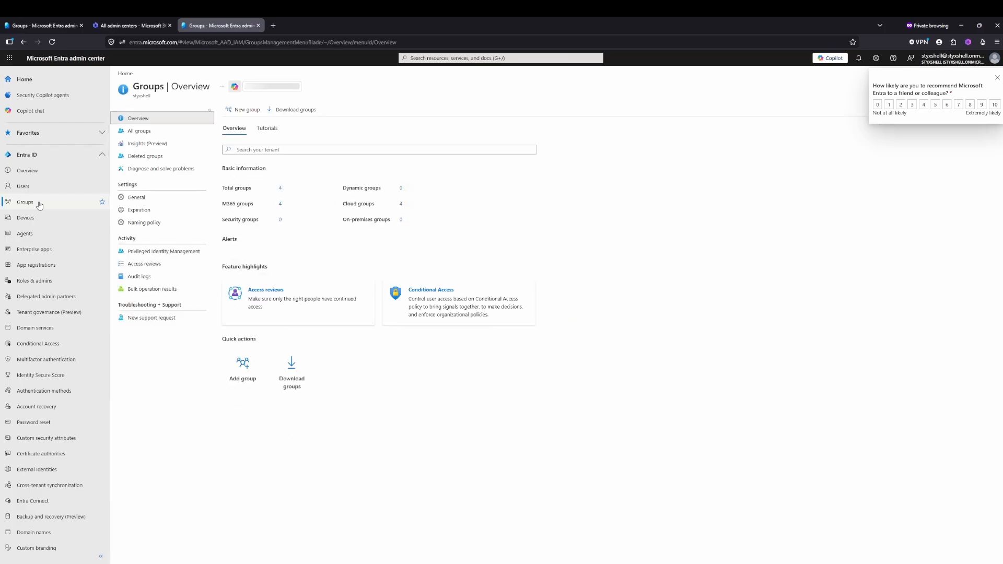
pyautogui.click(998, 78)
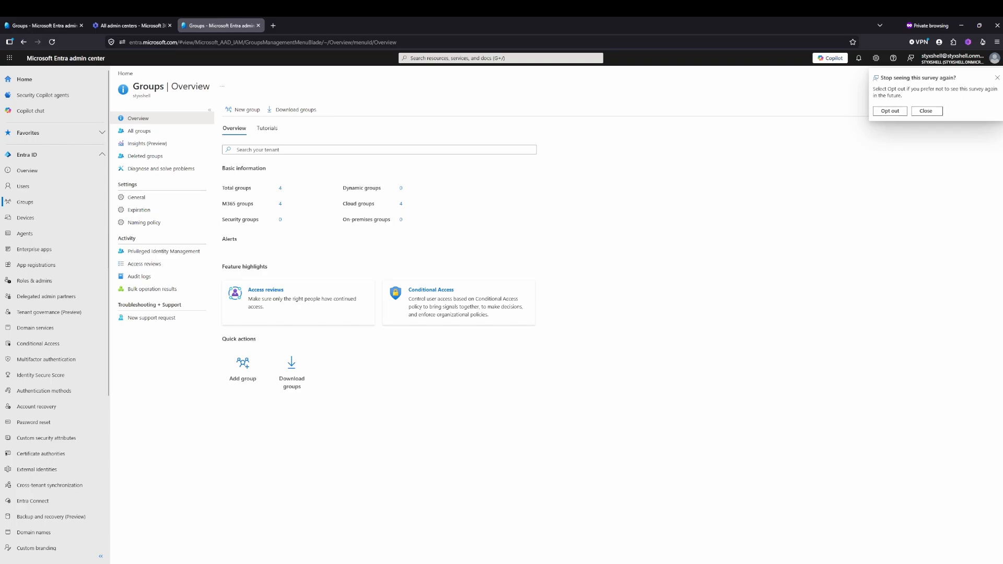
pyautogui.click(998, 77)
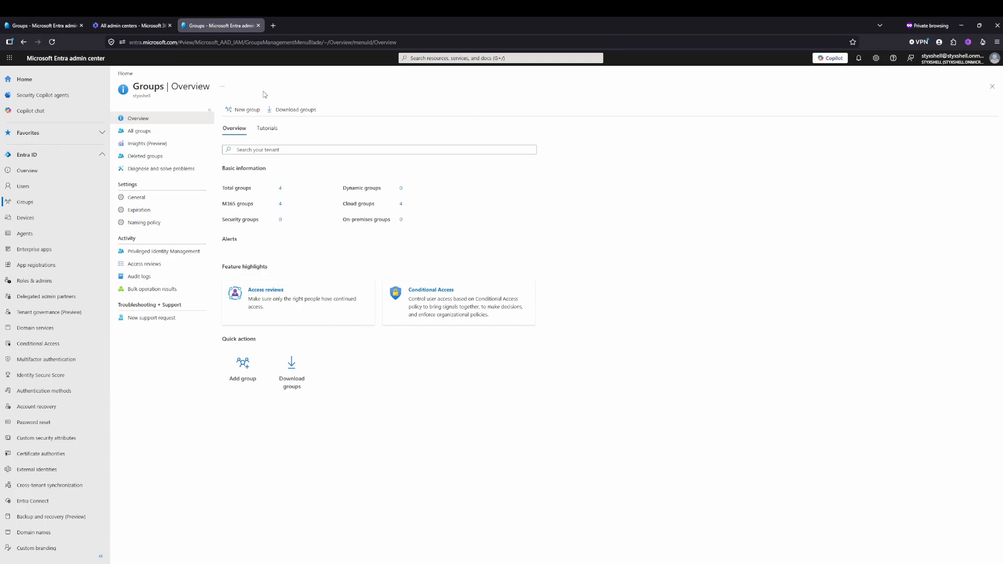
# - Start a new security group named New Onboarding Dynamic Group with the membership type Dynamic User
pyautogui.click(247, 111)
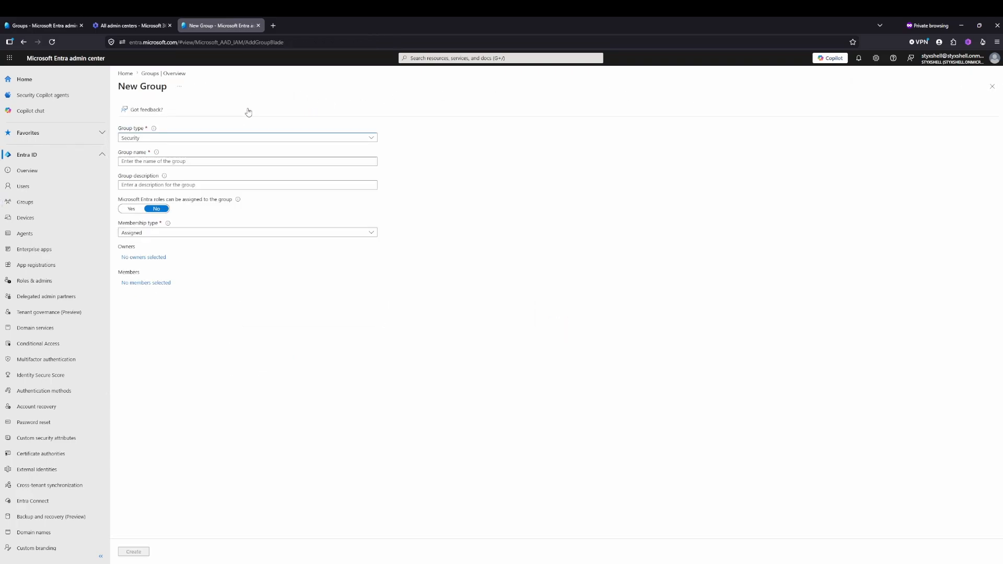
pyautogui.click(178, 161)
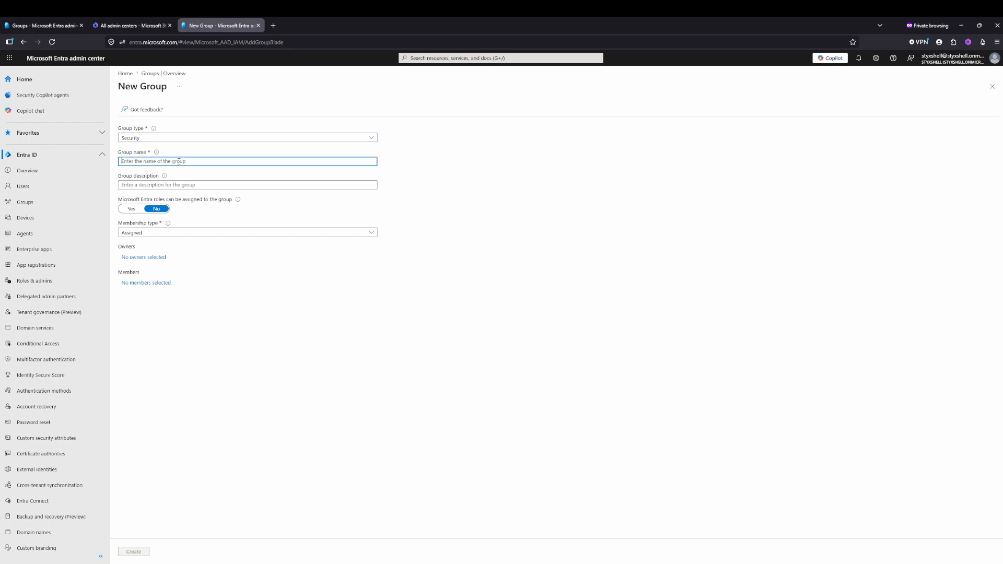
pyautogui.write('New Onboarding Dynamic Group')
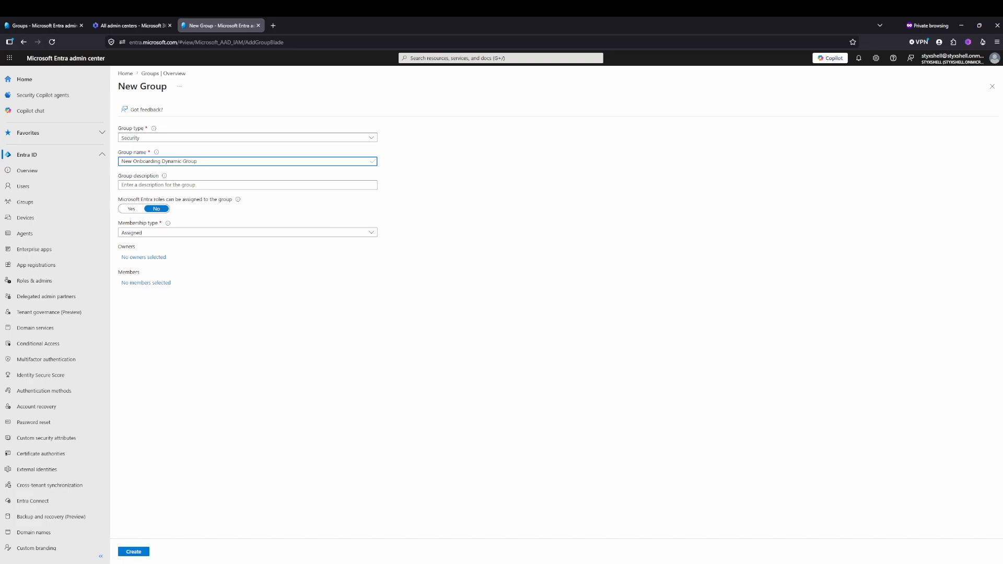
pyautogui.click(217, 234)
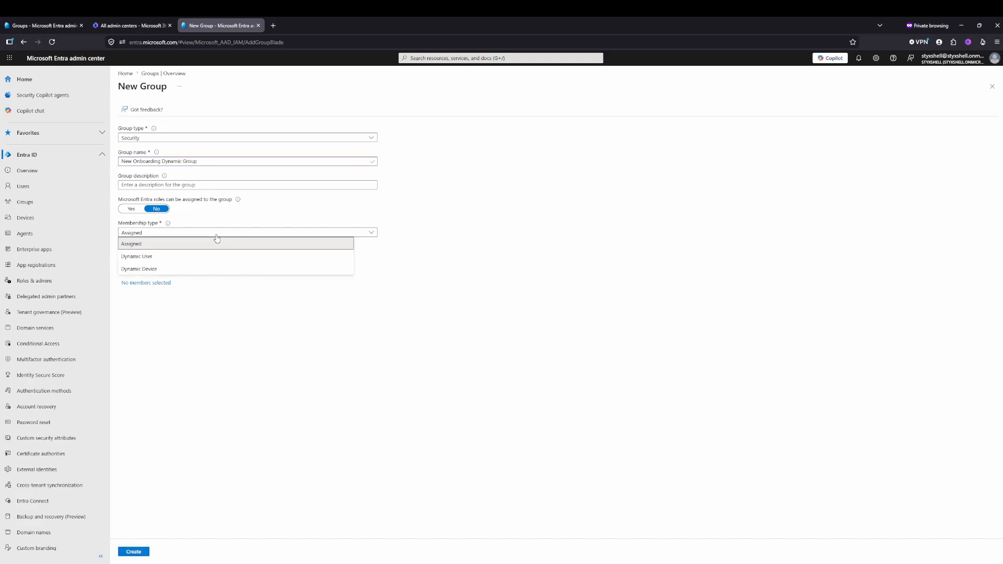
pyautogui.click(184, 259)
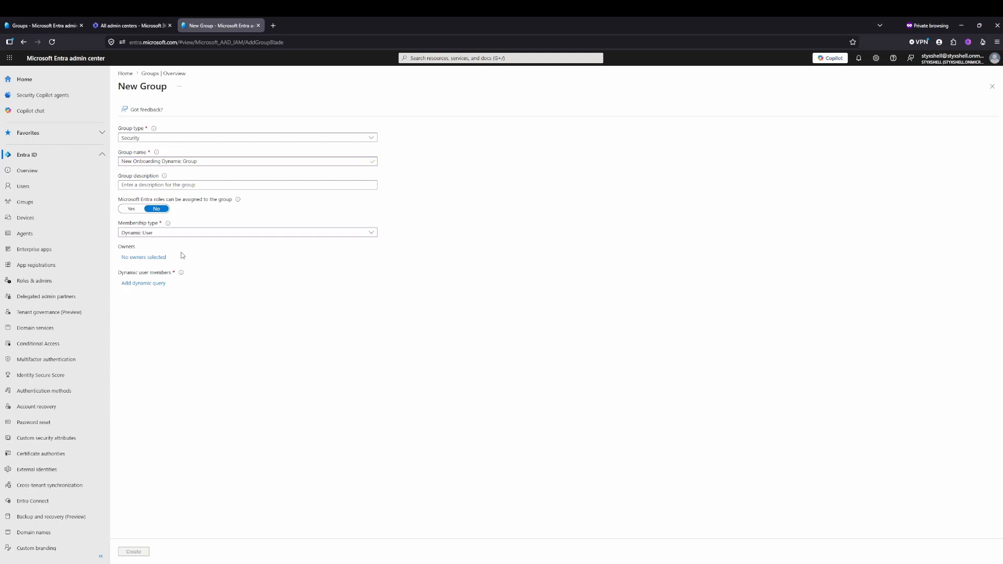
# - Add the dynamic query (user.employeeHireDate -ge system.now -minus p30d) and (user.userType -eq "Member") and (user.accountEnabled -eq true)
pyautogui.click(152, 283)
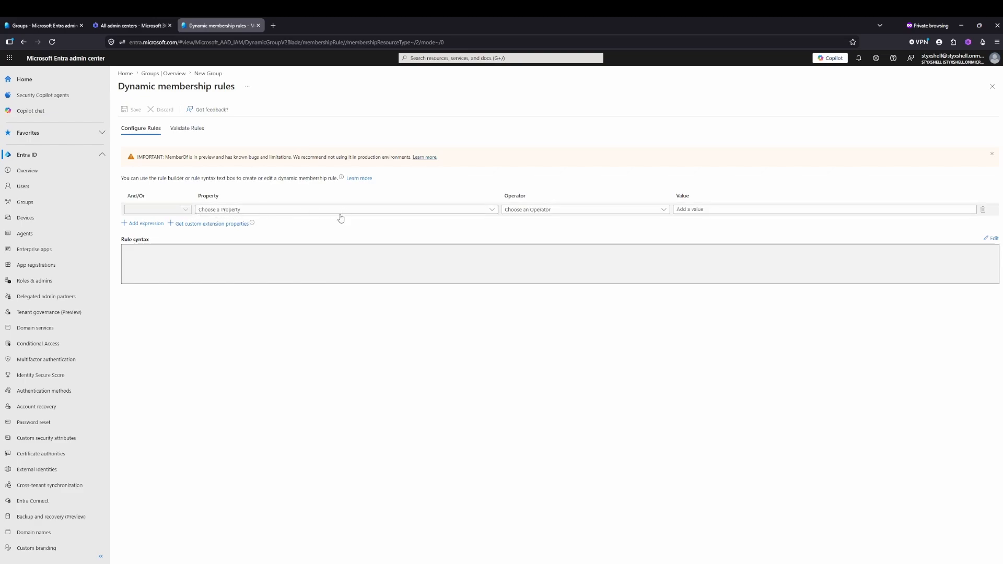
pyautogui.click(994, 239)
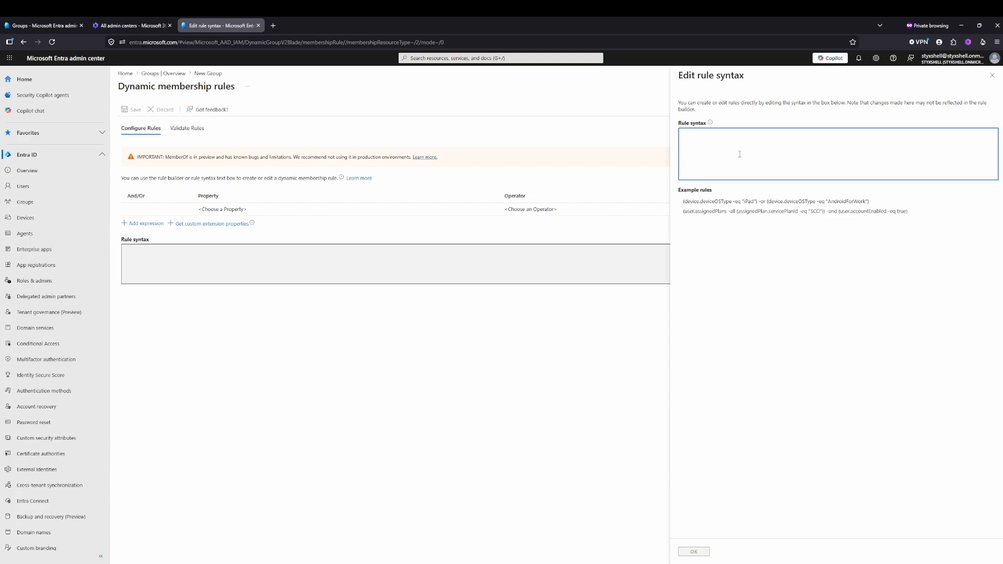
pyautogui.write('(user.employeeHireDate -ge system.now -minus p30d) and (user.userType -eq "Member") and (user.accountEnabled -eq true)')
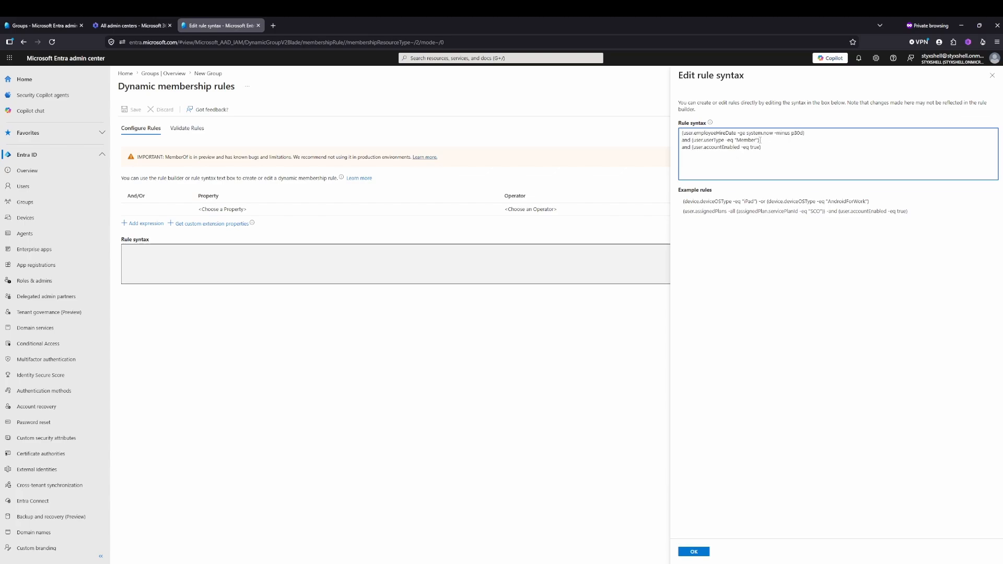
pyautogui.click(693, 552)
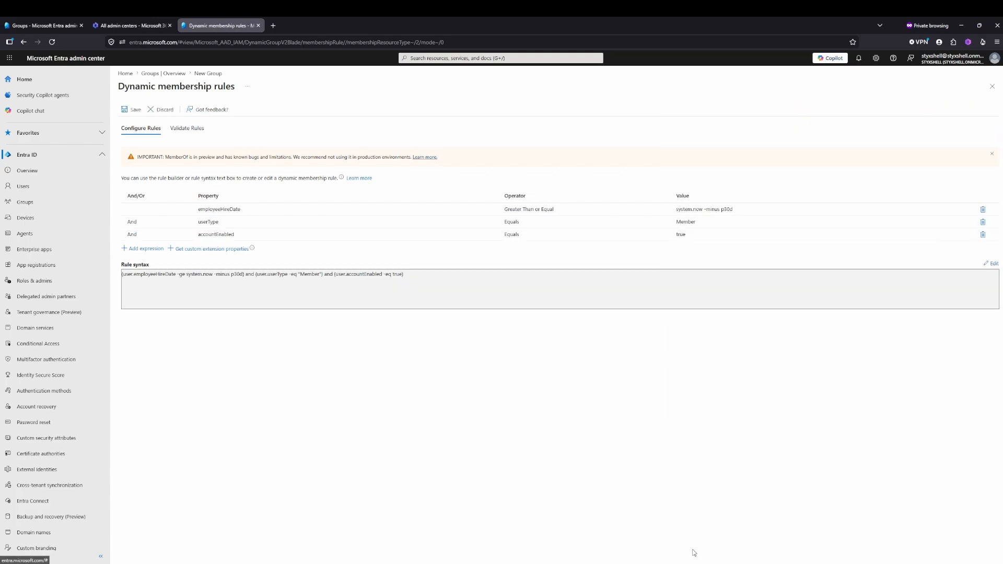
pyautogui.click(365, 214)
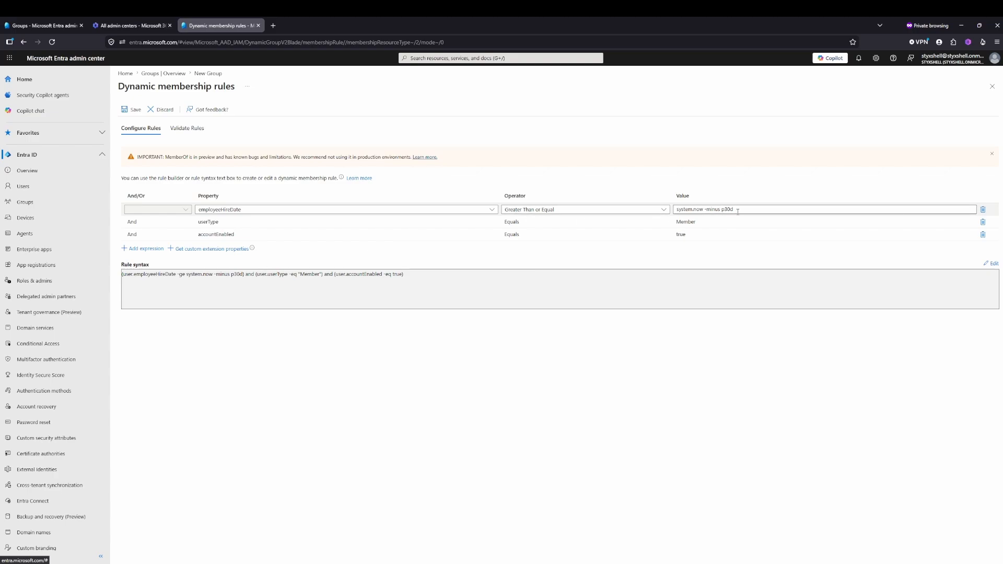
pyautogui.click(727, 223)
pyautogui.click(719, 234)
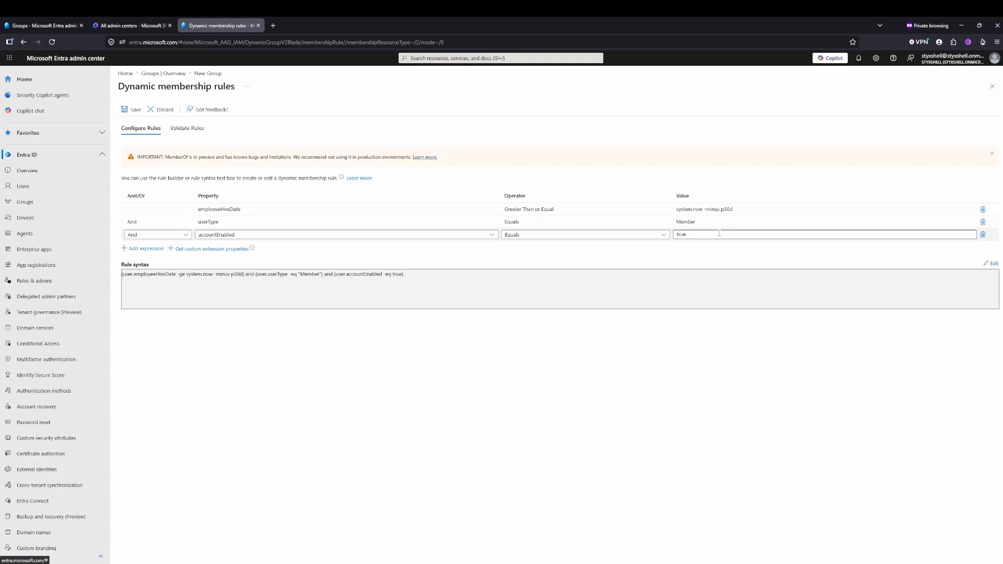
pyautogui.click(602, 254)
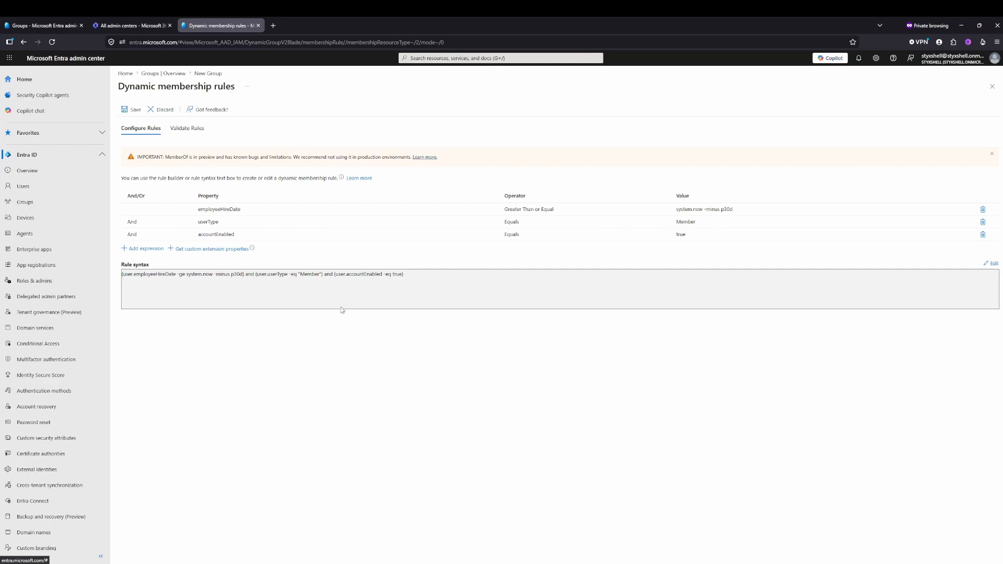
# - Validate the membership rule against every listed user except admin and the signed-in administrator account
pyautogui.click(192, 131)
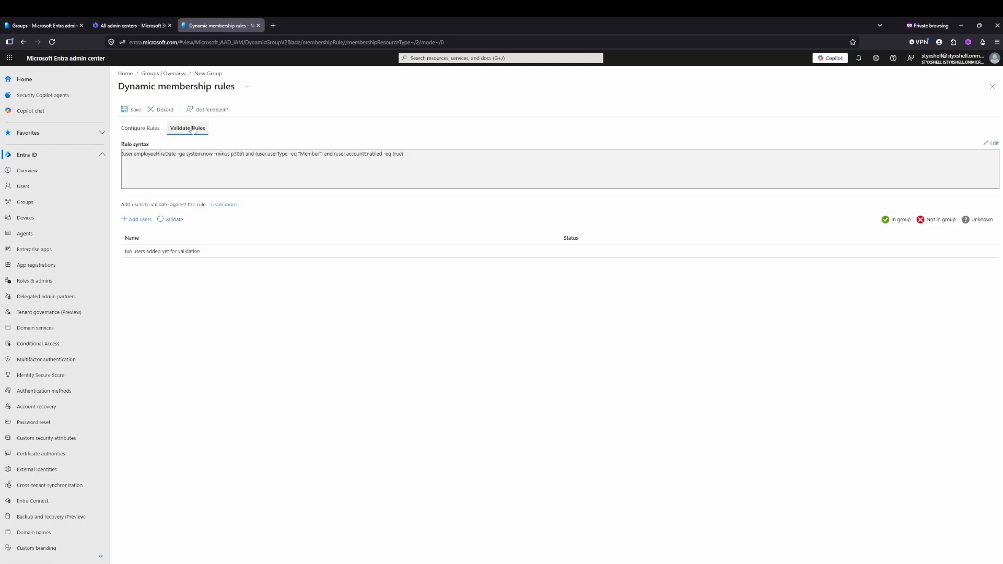
pyautogui.click(139, 219)
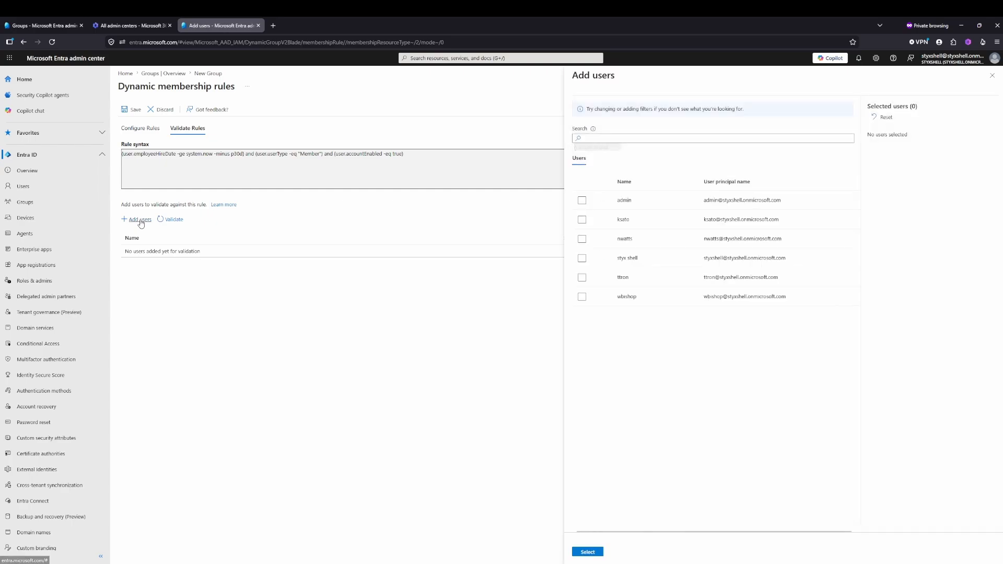
pyautogui.click(582, 219)
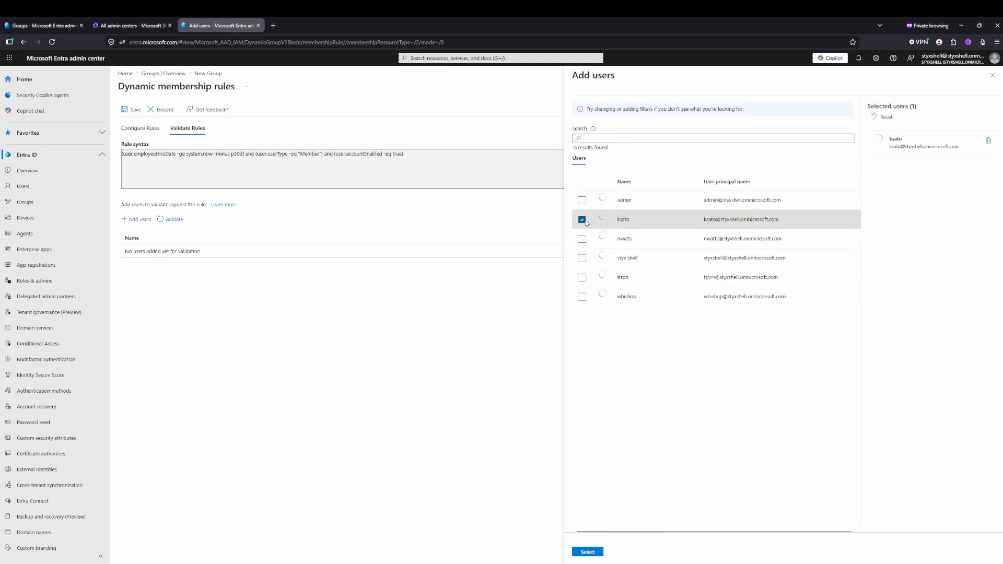
pyautogui.click(582, 239)
pyautogui.click(582, 277)
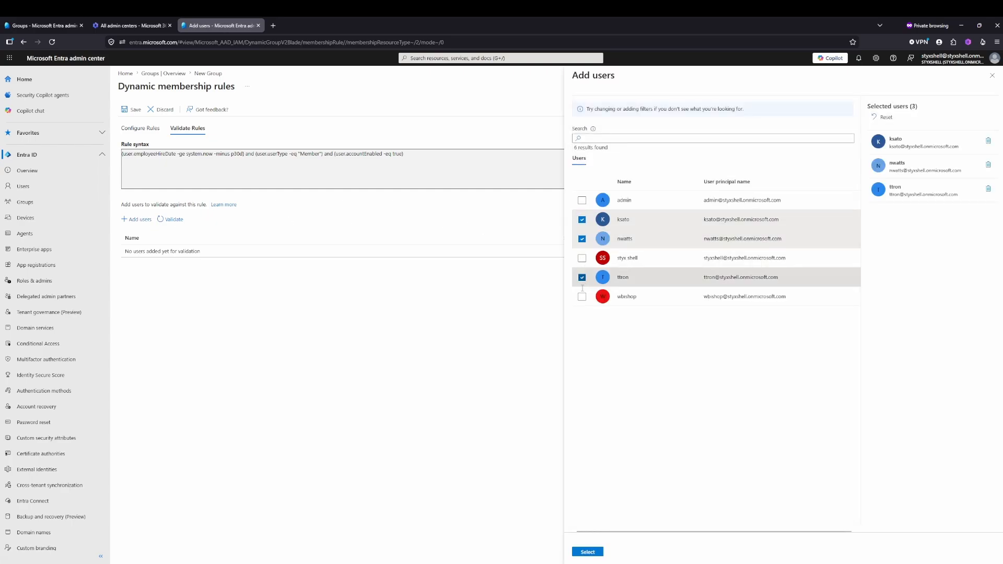
pyautogui.click(582, 296)
pyautogui.click(588, 552)
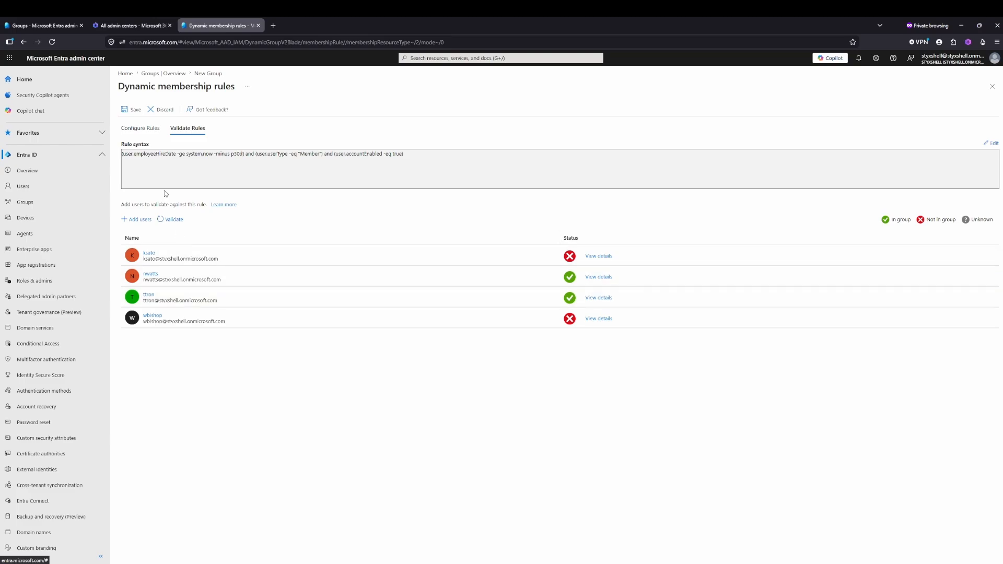
# - Save the dynamic membership rule and create the onboarding group
pyautogui.click(136, 111)
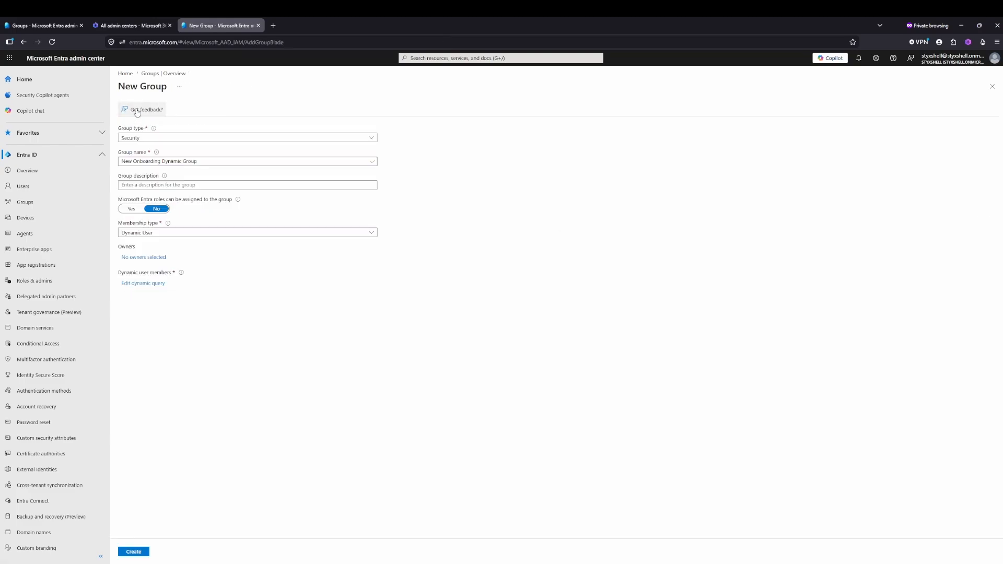
pyautogui.click(144, 553)
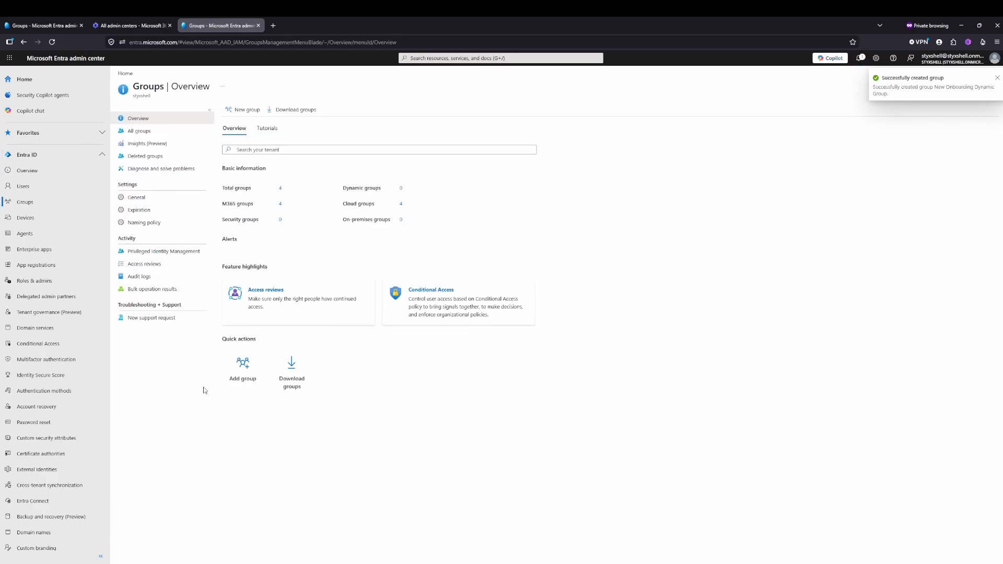
# - Start another new security group named MFA Transition Group
pyautogui.click(242, 109)
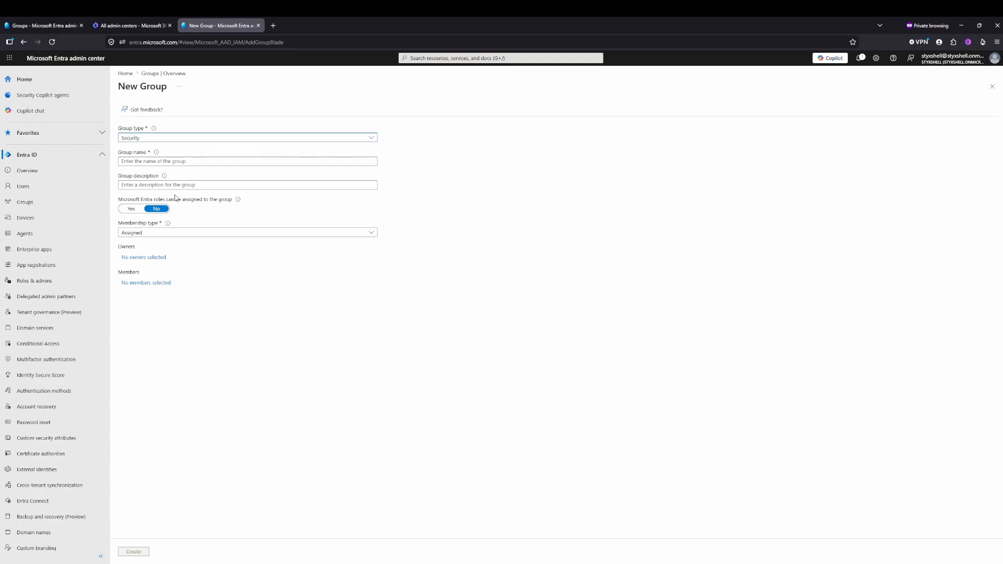
pyautogui.click(173, 161)
pyautogui.write('MF')
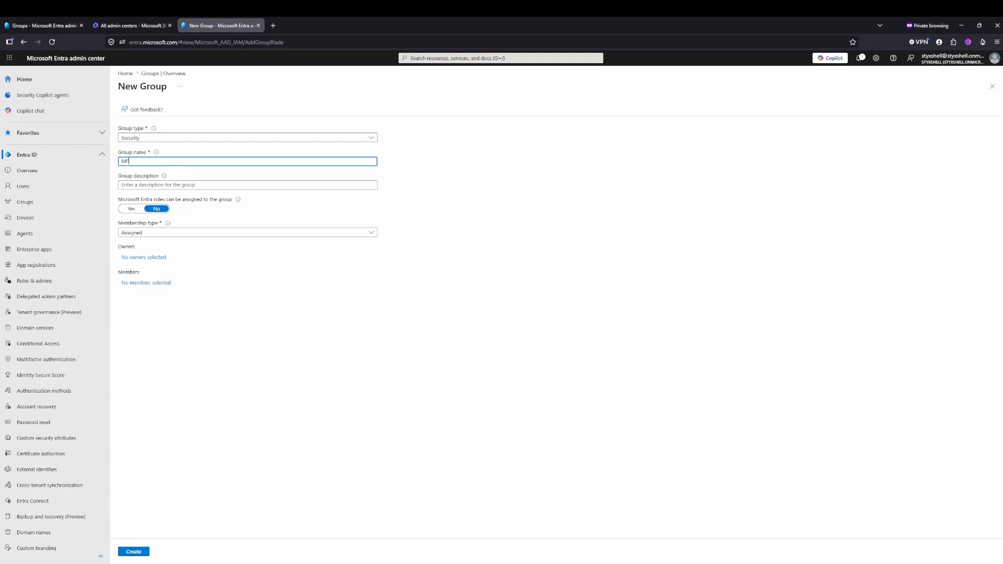
pyautogui.write('A Transition Group')
# - Add the second and the last listed users as members of the MFA Transition Group and create the group
pyautogui.click(148, 282)
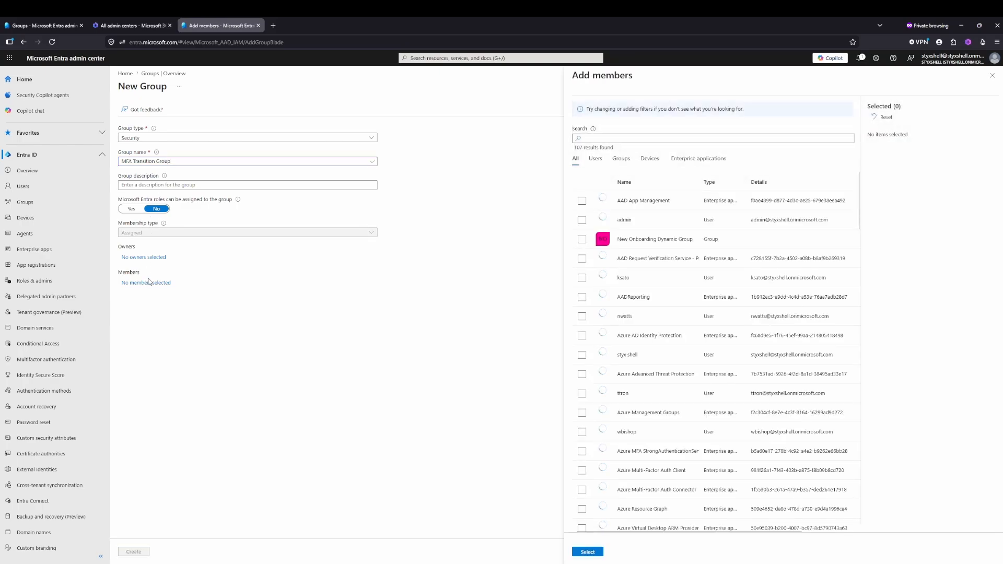
pyautogui.click(595, 159)
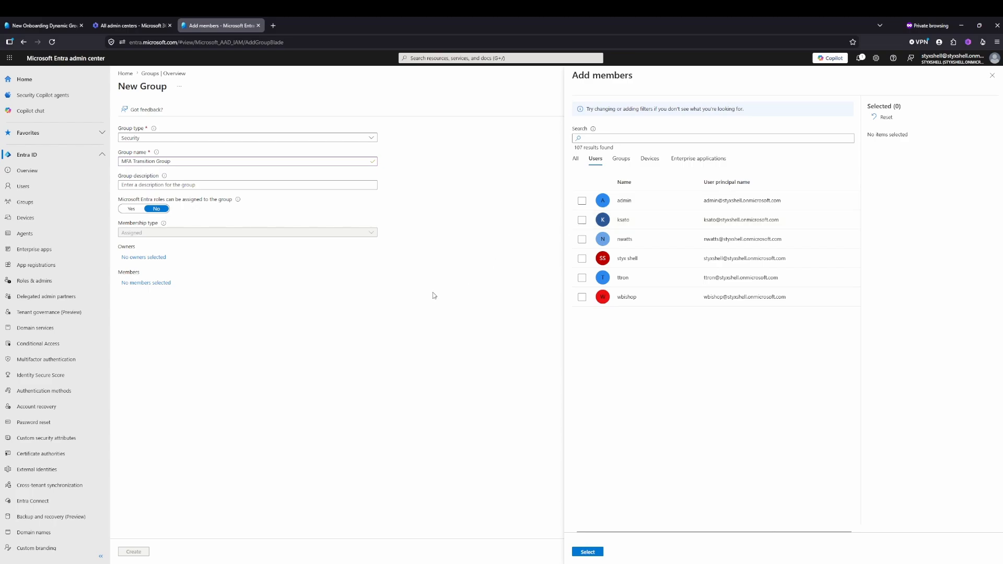
pyautogui.click(582, 221)
pyautogui.click(582, 296)
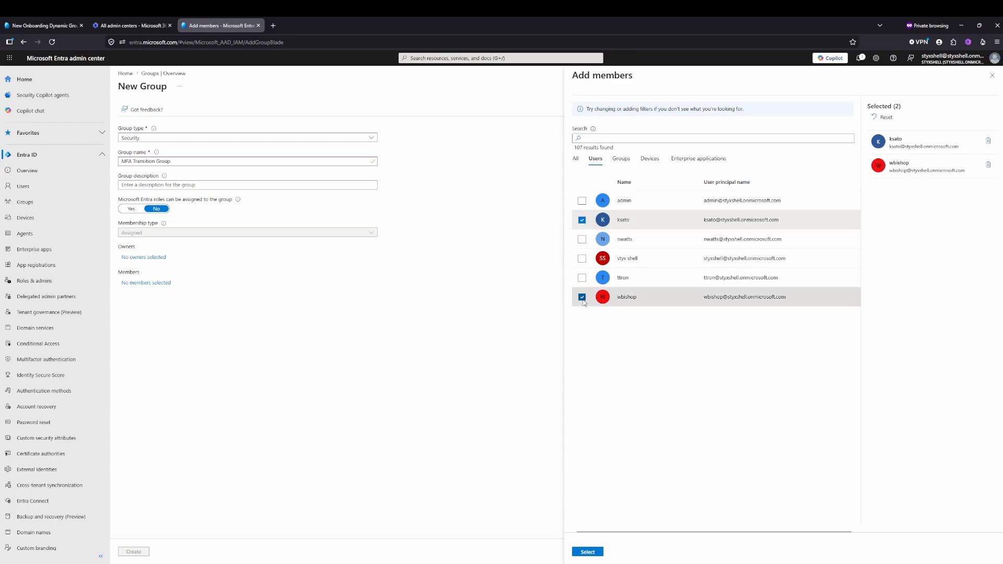
pyautogui.click(589, 552)
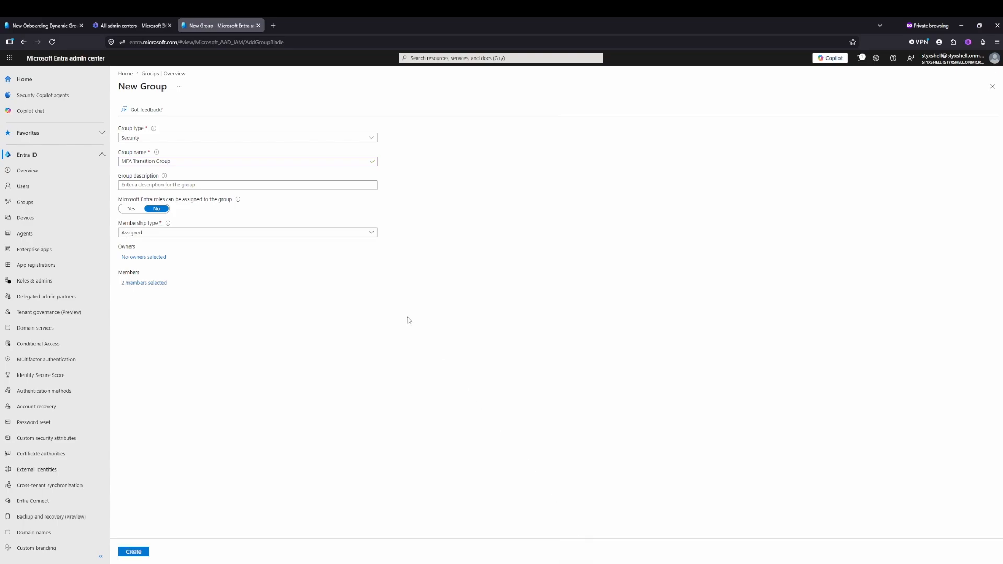
pyautogui.click(133, 553)
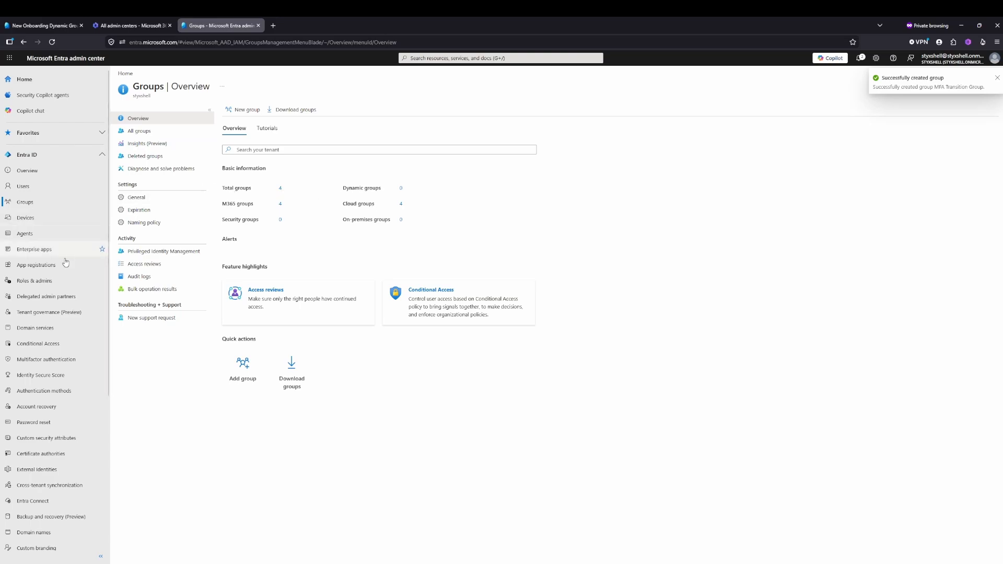
# - Start a new Conditional Access policy from the Conditional Access policies page
pyautogui.click(38, 344)
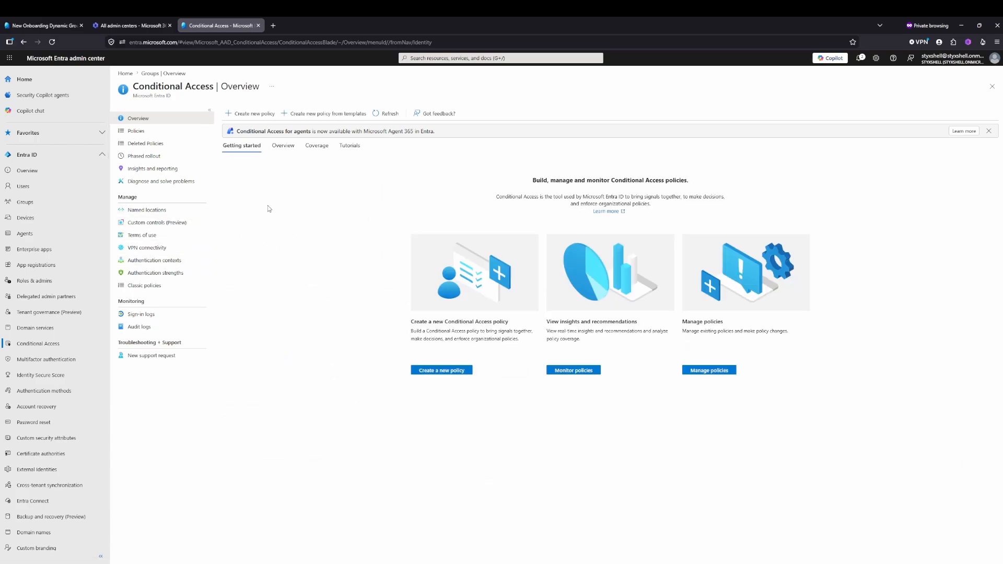
pyautogui.click(132, 132)
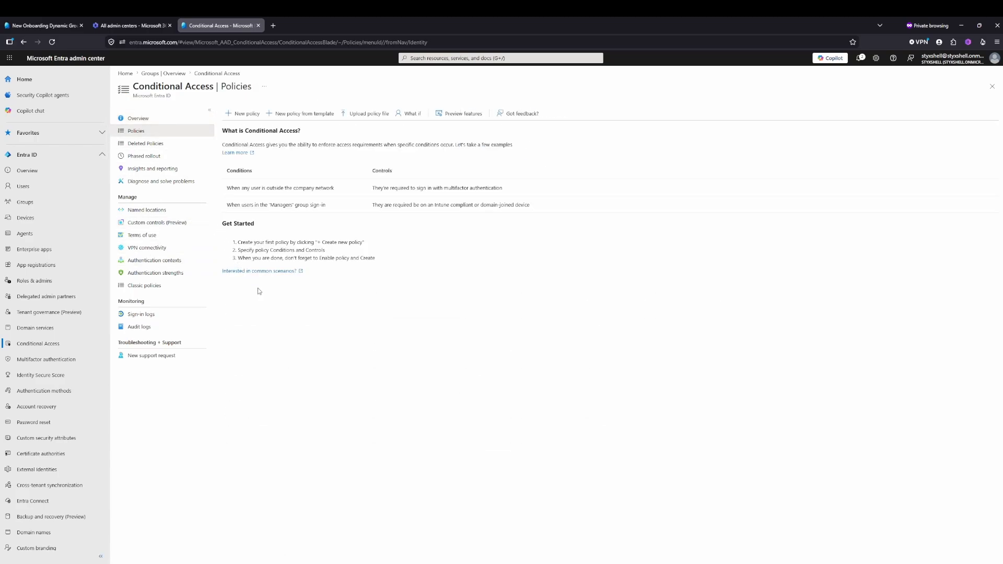
pyautogui.click(246, 115)
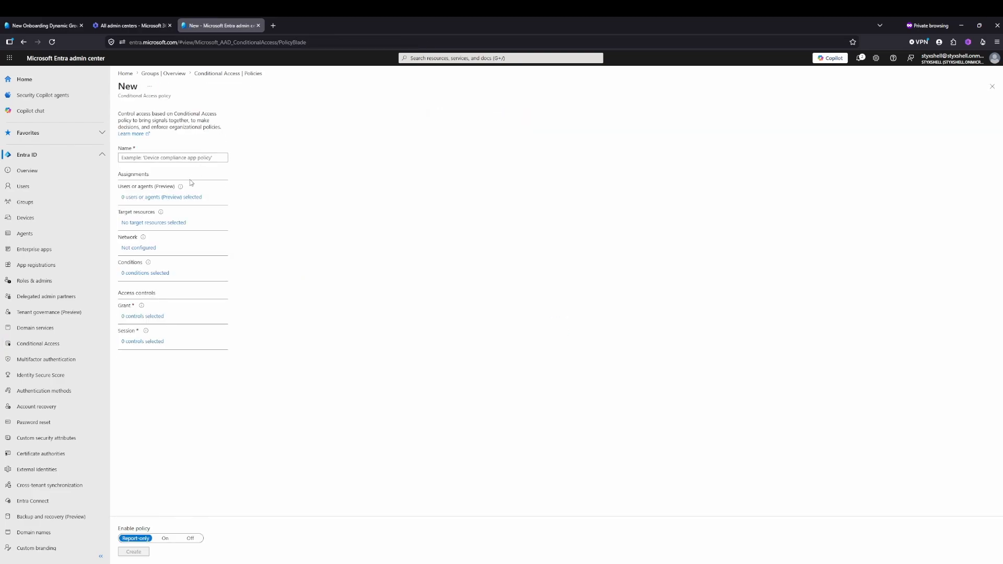
# - Apply the policy to all users and pick the signed-in administrator account as an excluded user
pyautogui.click(172, 202)
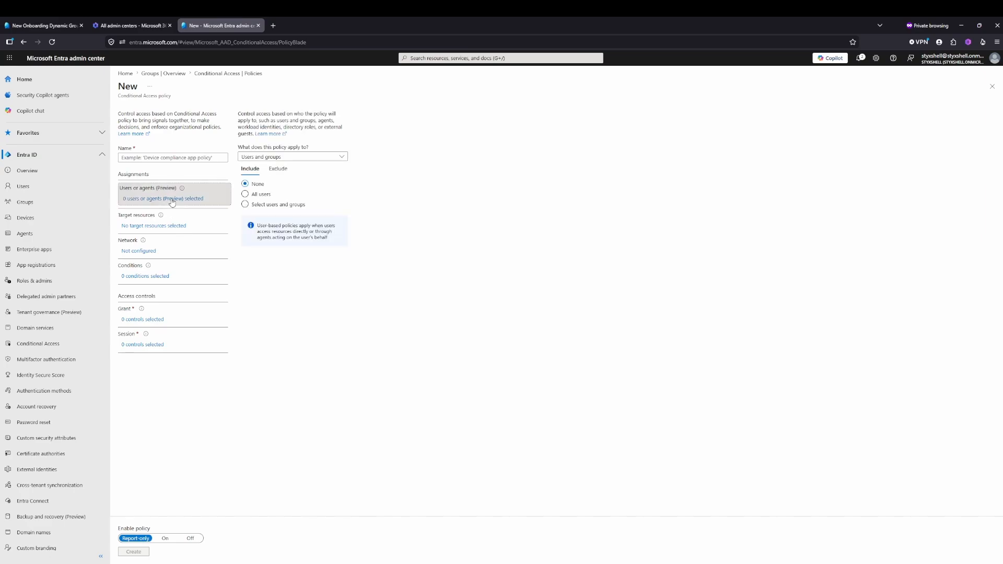
pyautogui.click(246, 195)
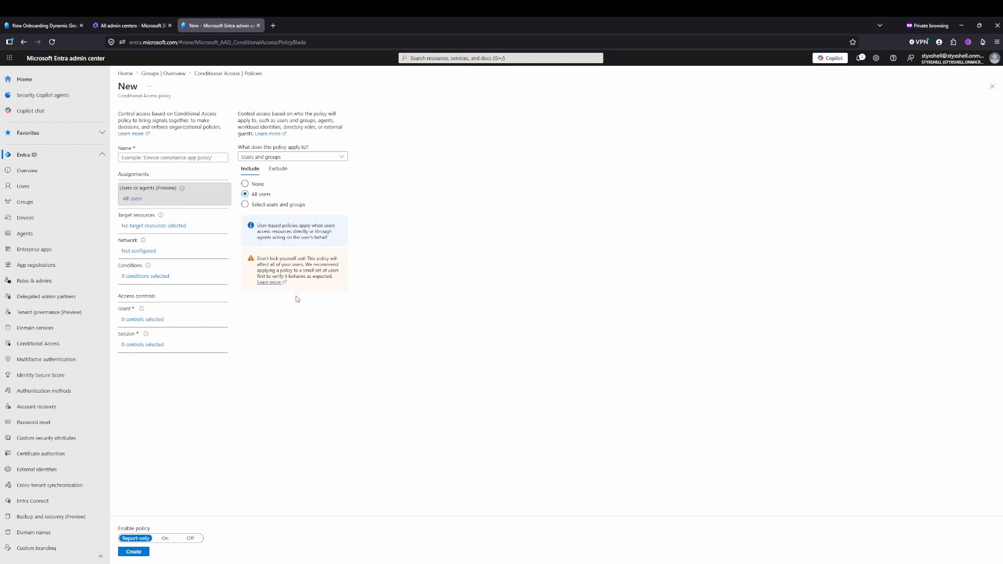
pyautogui.click(276, 172)
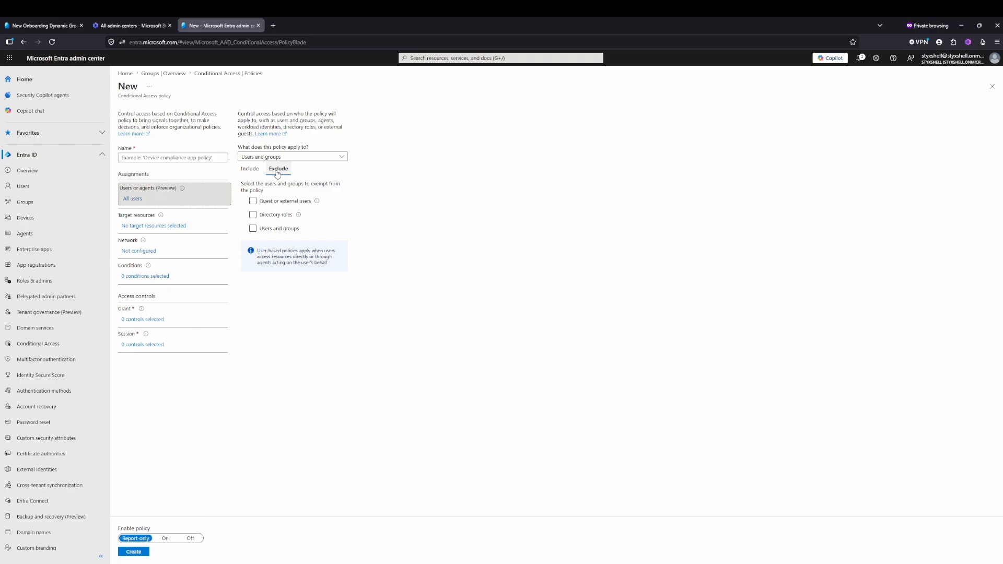
pyautogui.click(252, 229)
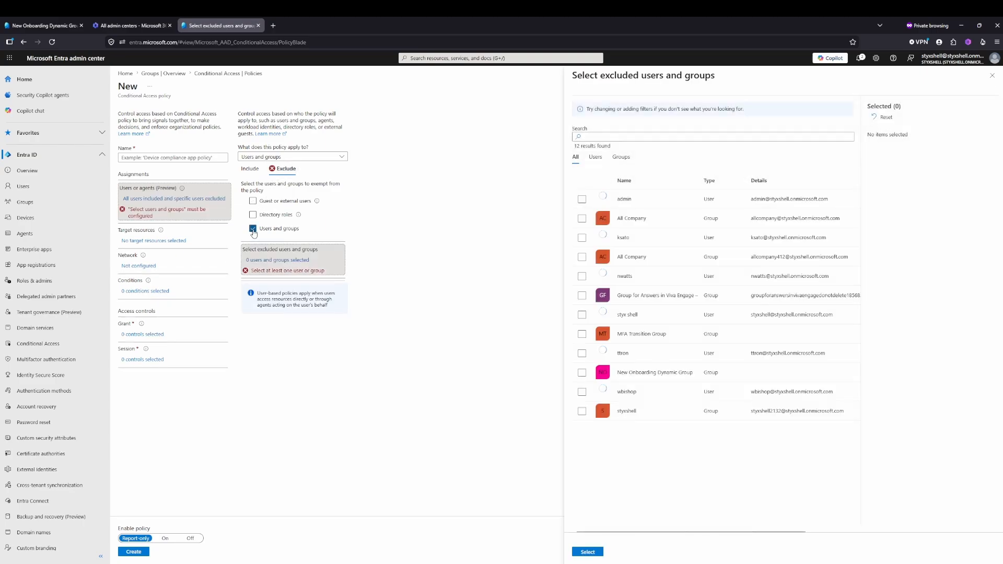
pyautogui.click(591, 158)
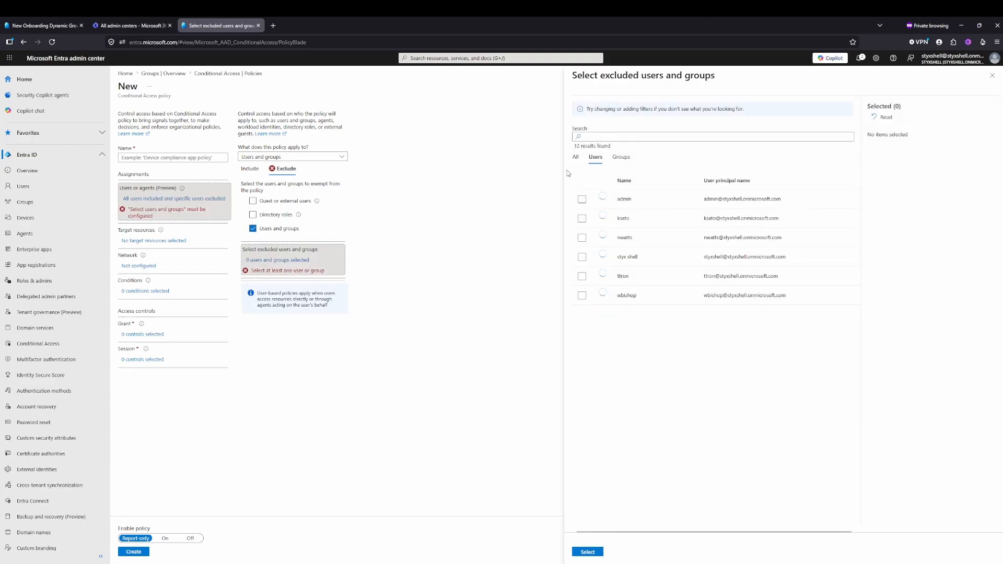
pyautogui.click(582, 258)
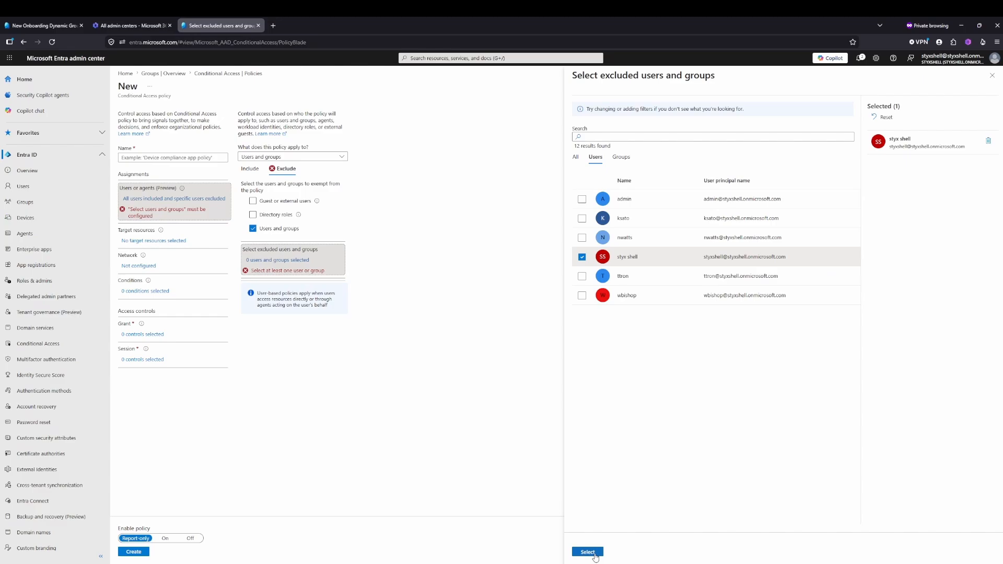
# - Add MFA Transition Group and New Onboarding Dynamic Group to the policy's exclusions and review the included and excluded users
pyautogui.click(623, 159)
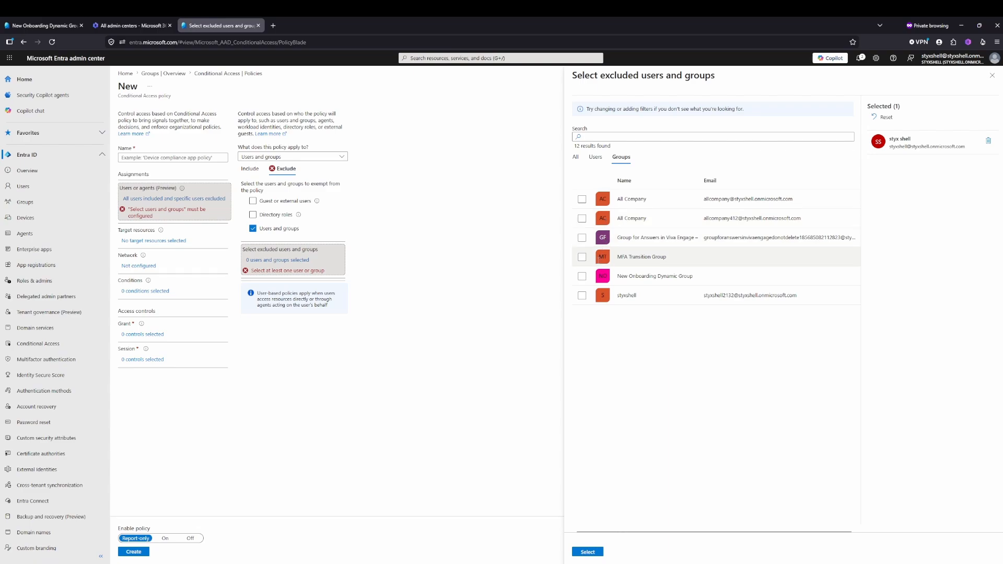
pyautogui.click(582, 257)
pyautogui.click(582, 276)
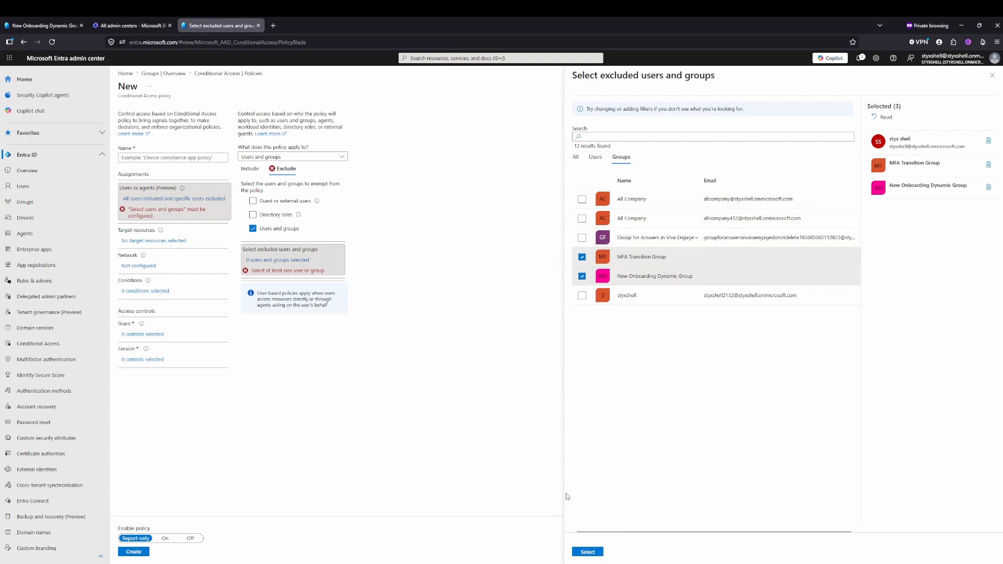
pyautogui.click(588, 556)
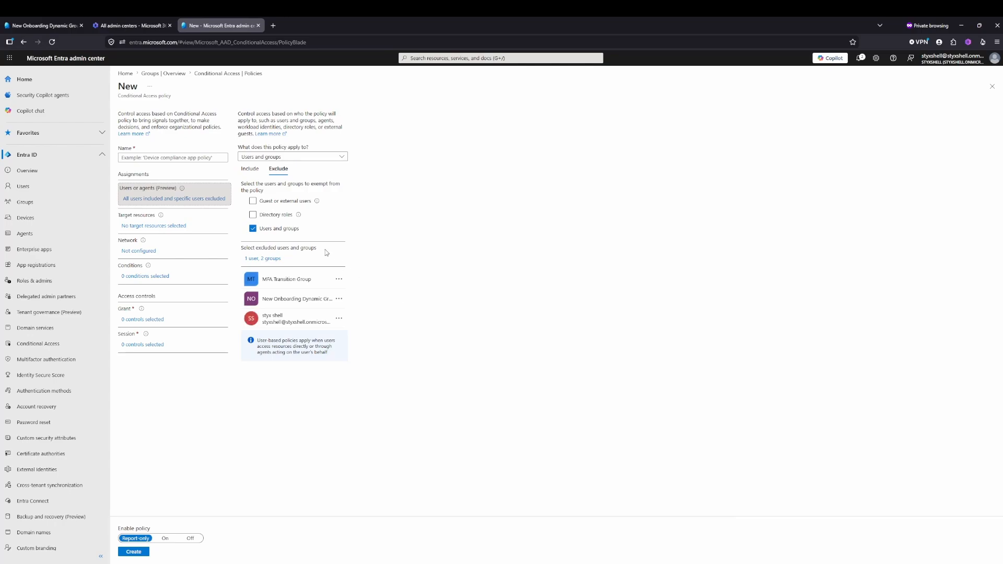
pyautogui.click(250, 169)
pyautogui.click(274, 169)
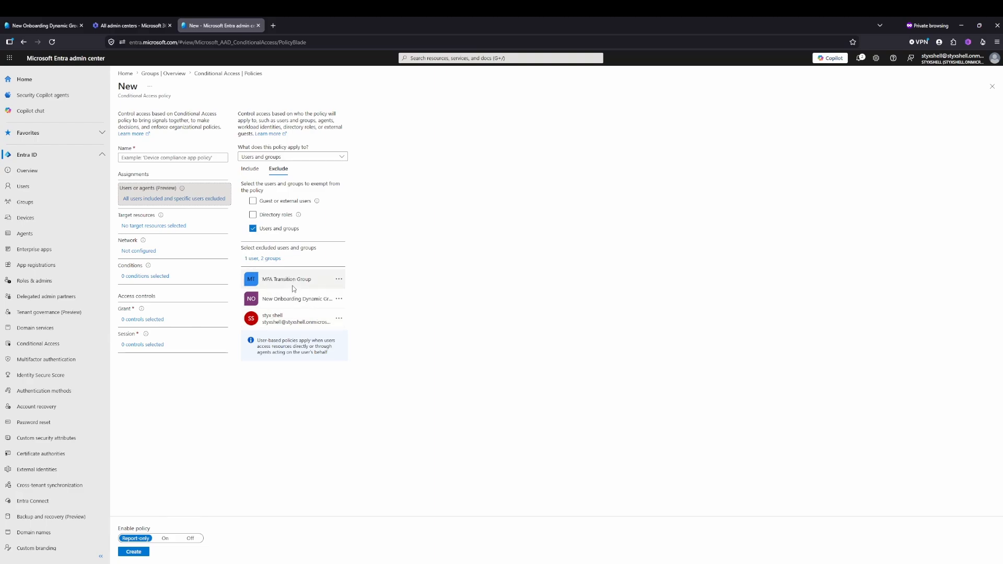
# - Target all resources with the policy and grant access requiring multifactor authentication, with one of the selected controls required
pyautogui.click(176, 225)
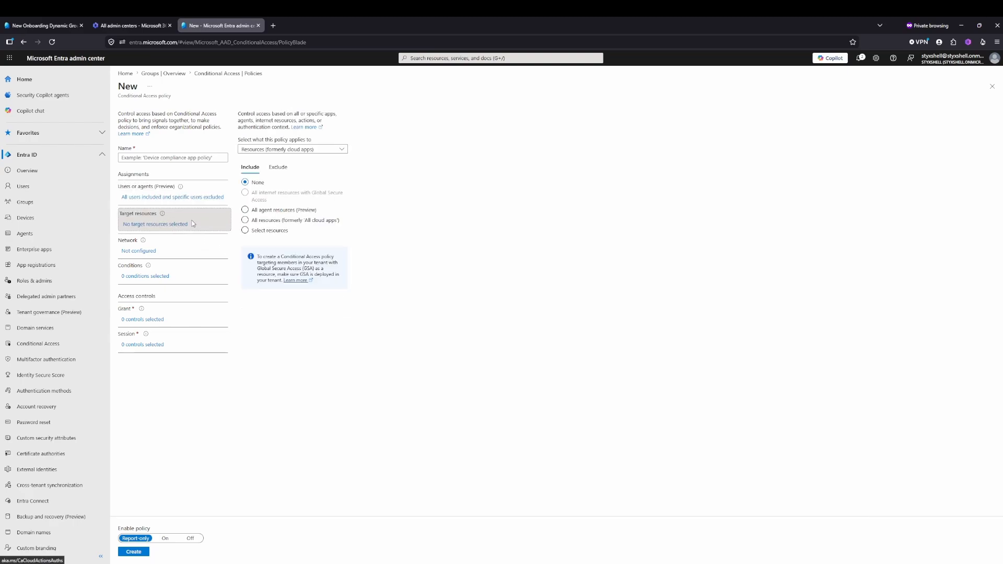
pyautogui.click(245, 221)
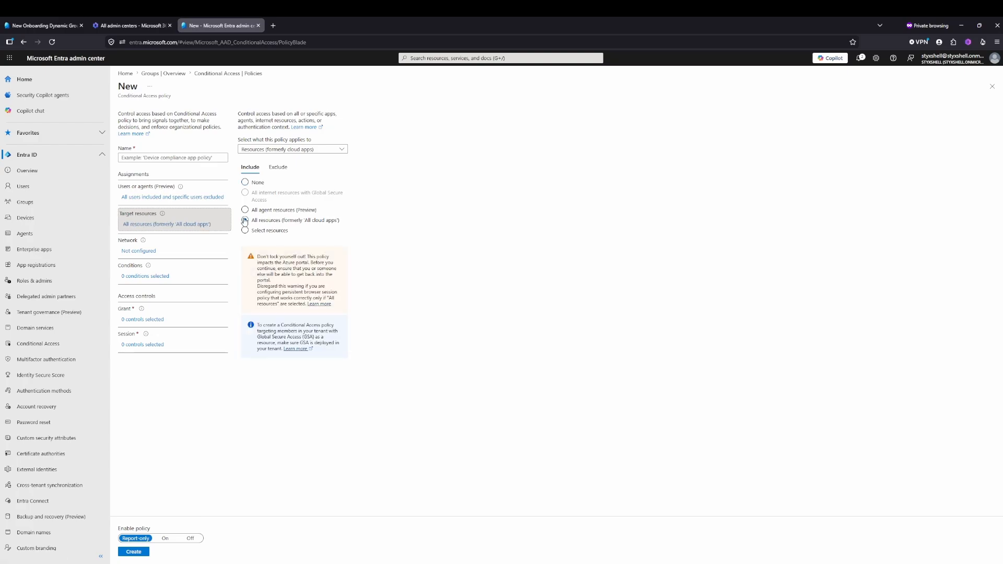
pyautogui.click(158, 320)
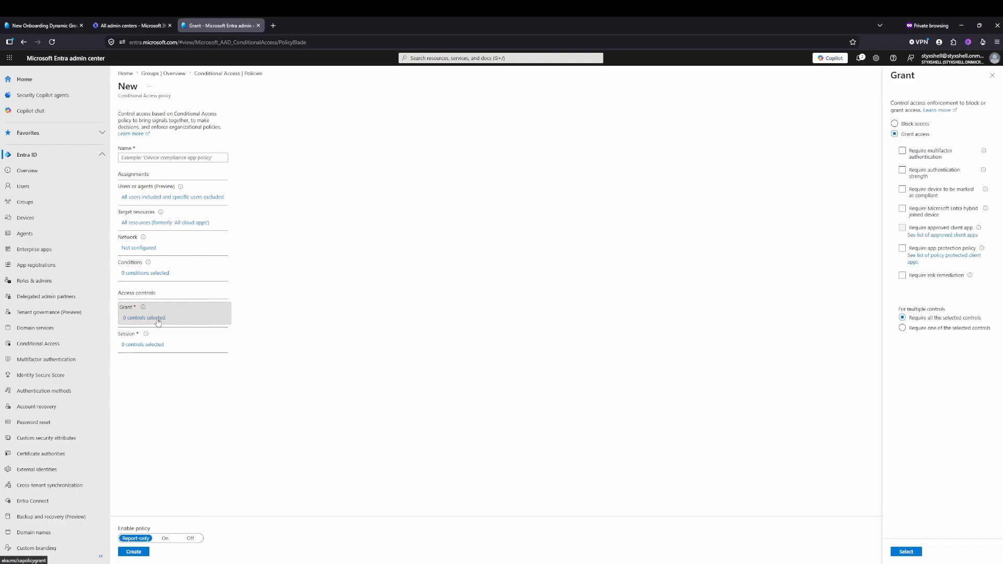
pyautogui.click(902, 152)
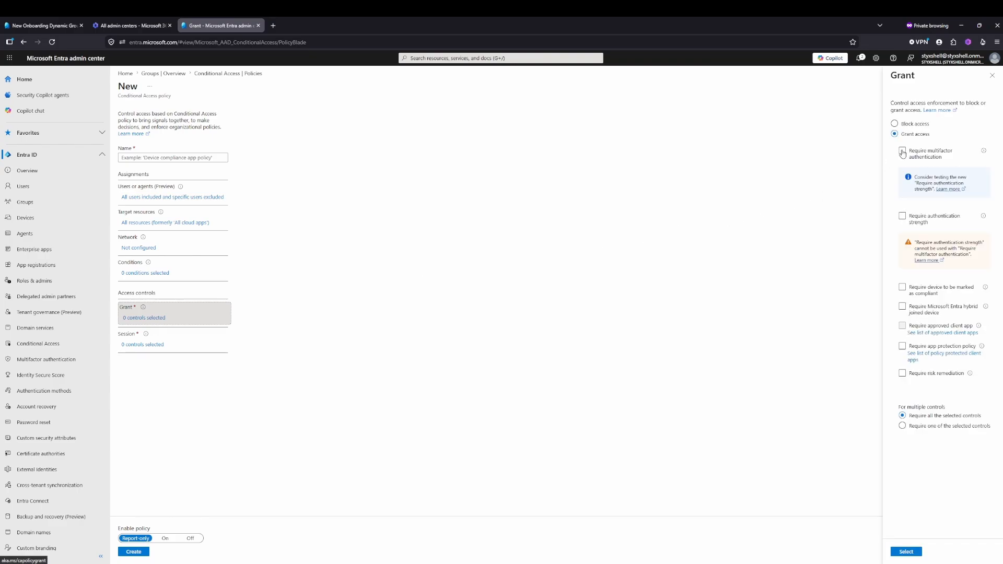
pyautogui.click(902, 426)
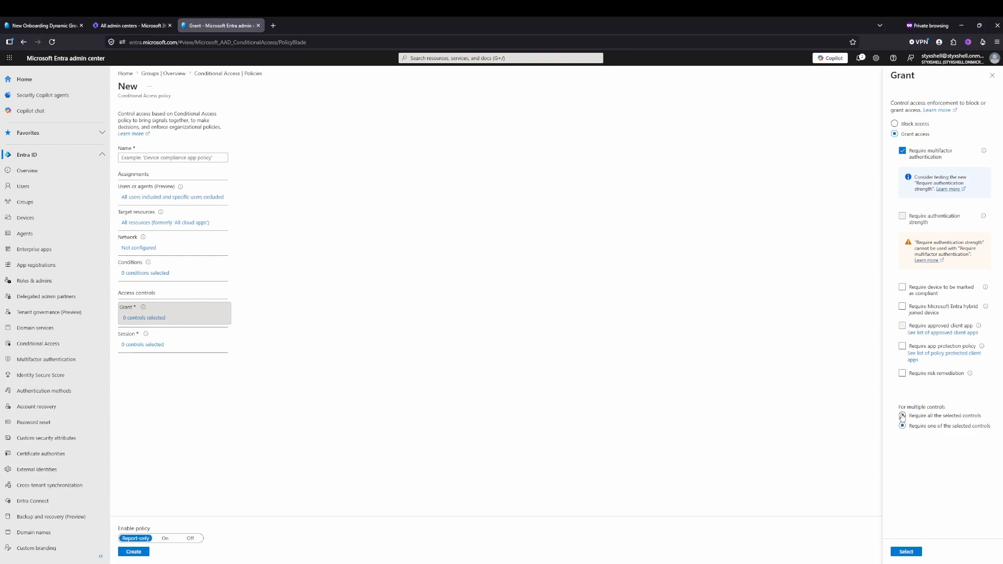
pyautogui.click(907, 552)
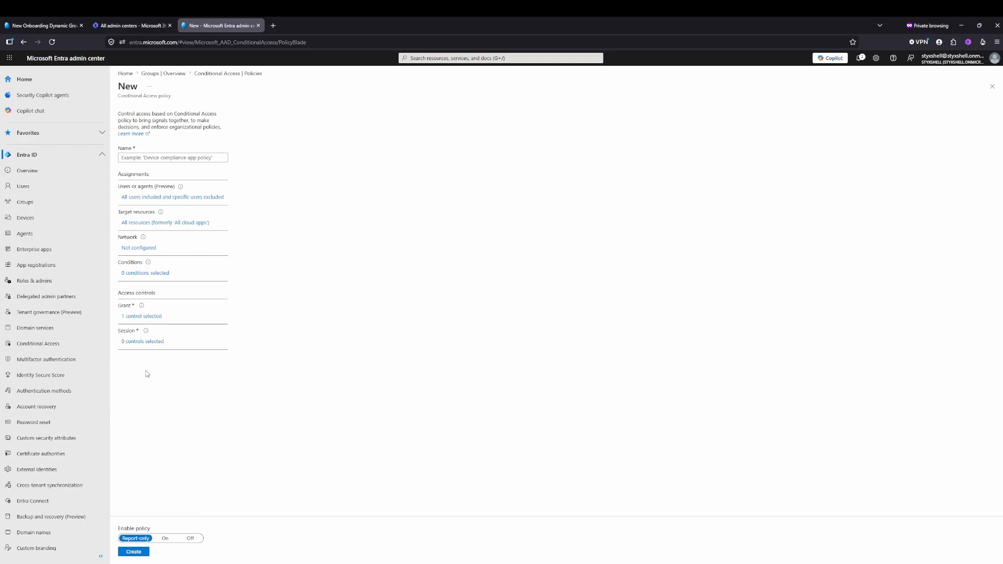
# - Name the policy Company Conditional Access Policy and create it in report-only mode
pyautogui.click(152, 272)
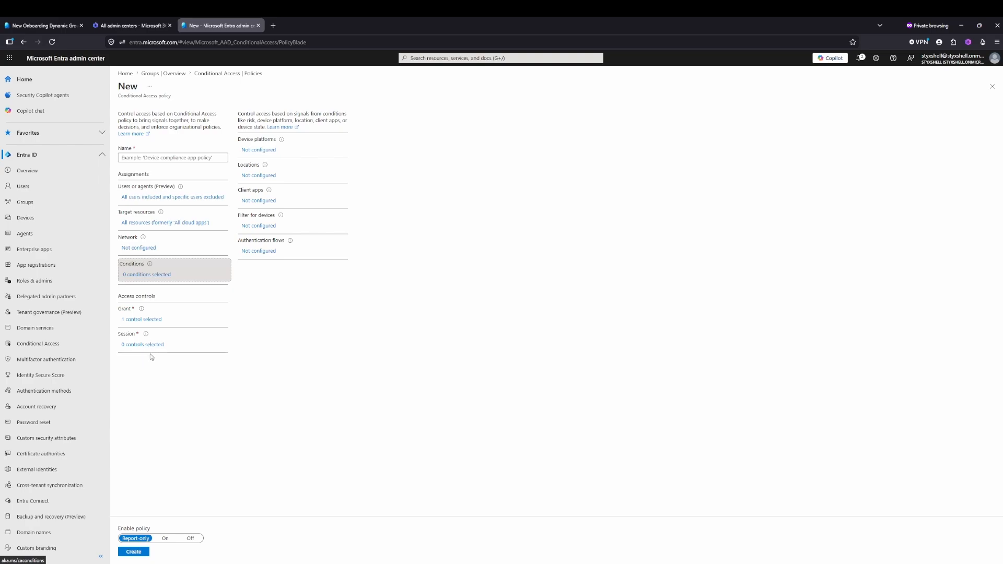
pyautogui.click(135, 553)
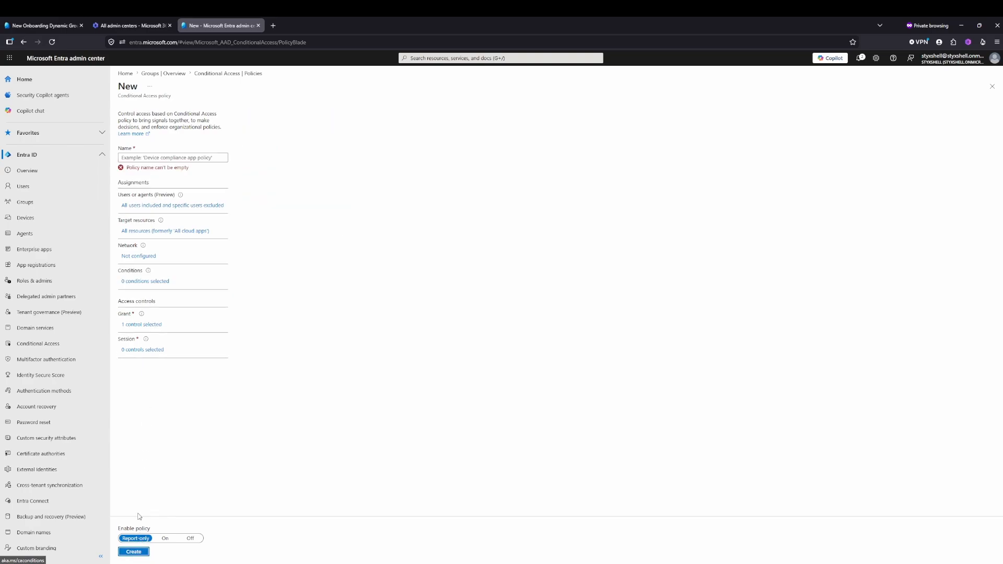
pyautogui.click(177, 158)
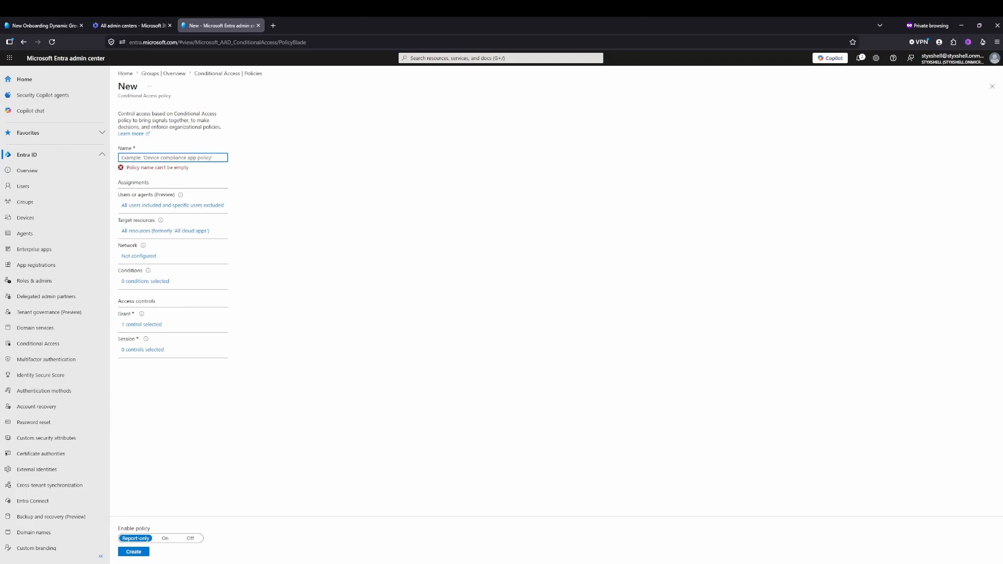
pyautogui.write('Company Conditional Access Policy')
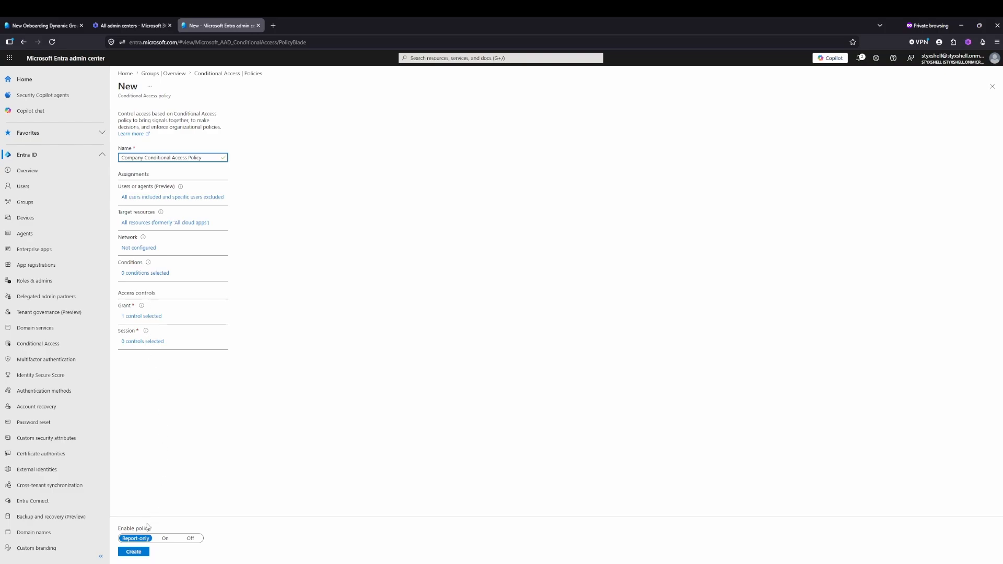
pyautogui.click(137, 553)
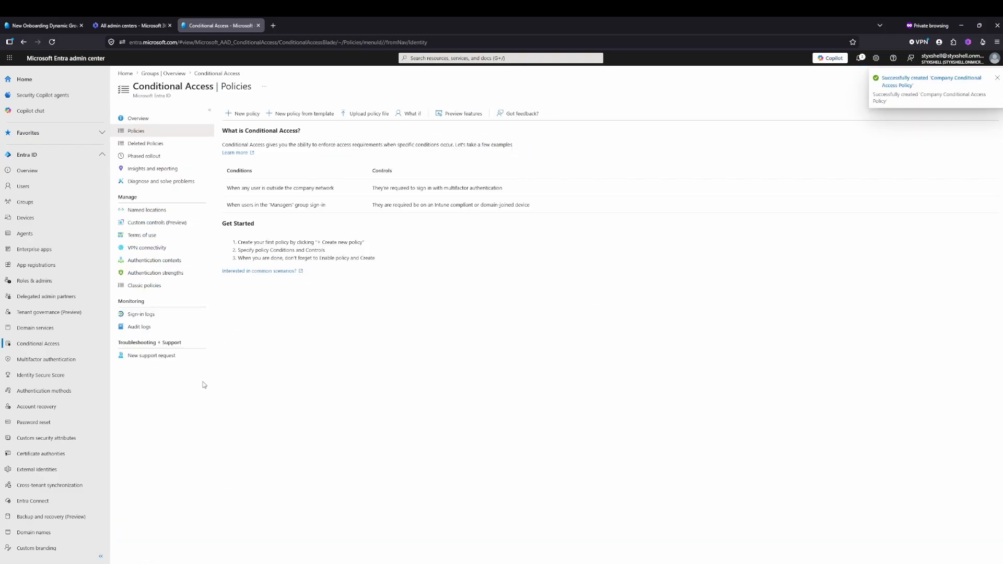
pyautogui.click(997, 78)
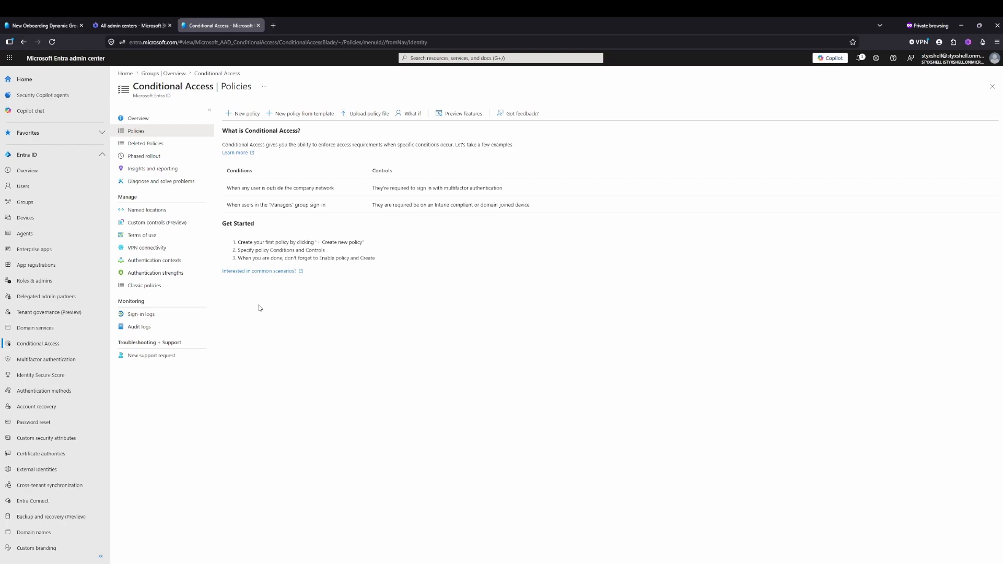
# - Restrict the Temporary Access Pass authentication method to MFA Transition Group and New Onboarding Dynamic Group, acknowledging the lockout warning
pyautogui.click(43, 393)
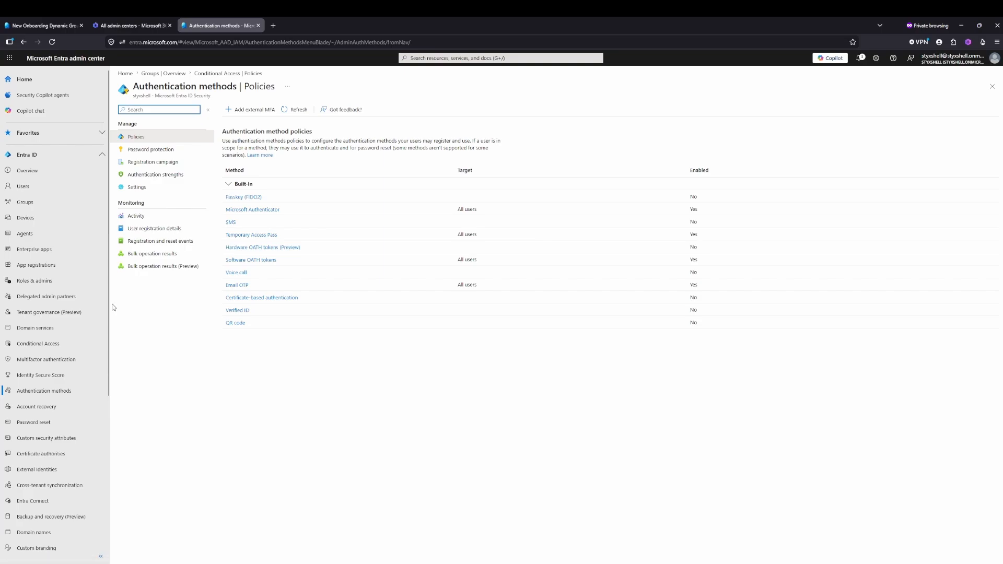
pyautogui.click(245, 236)
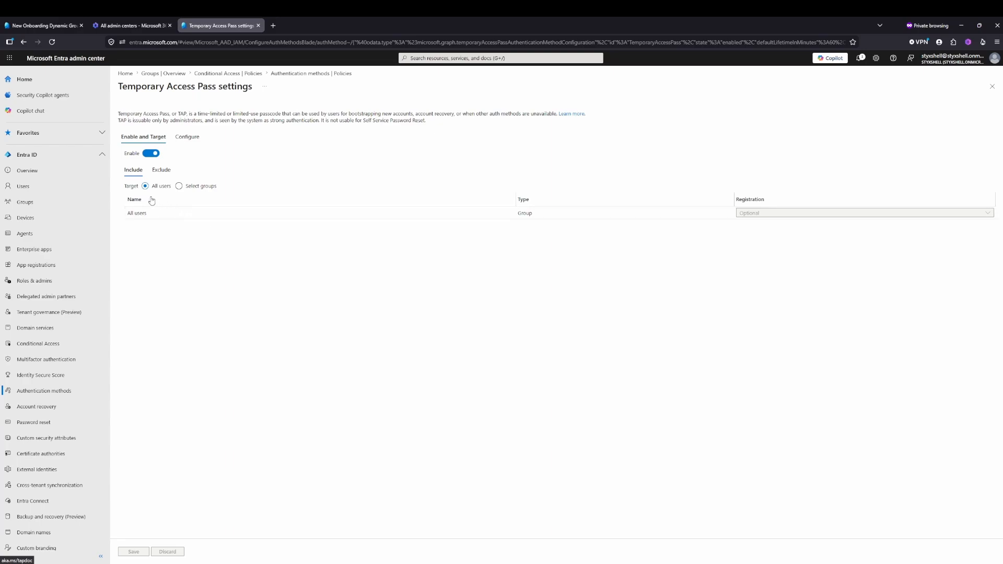
pyautogui.click(179, 186)
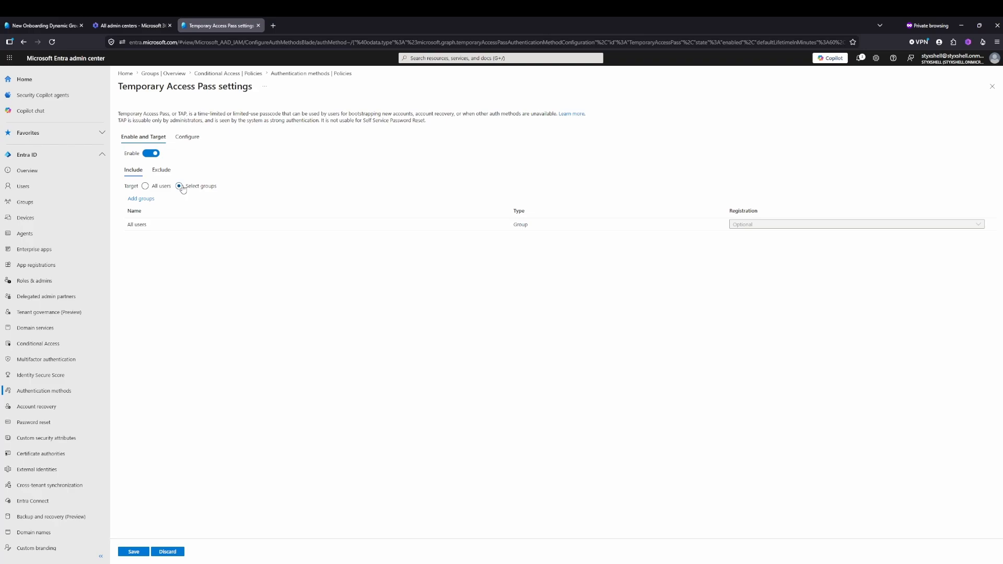
pyautogui.click(142, 200)
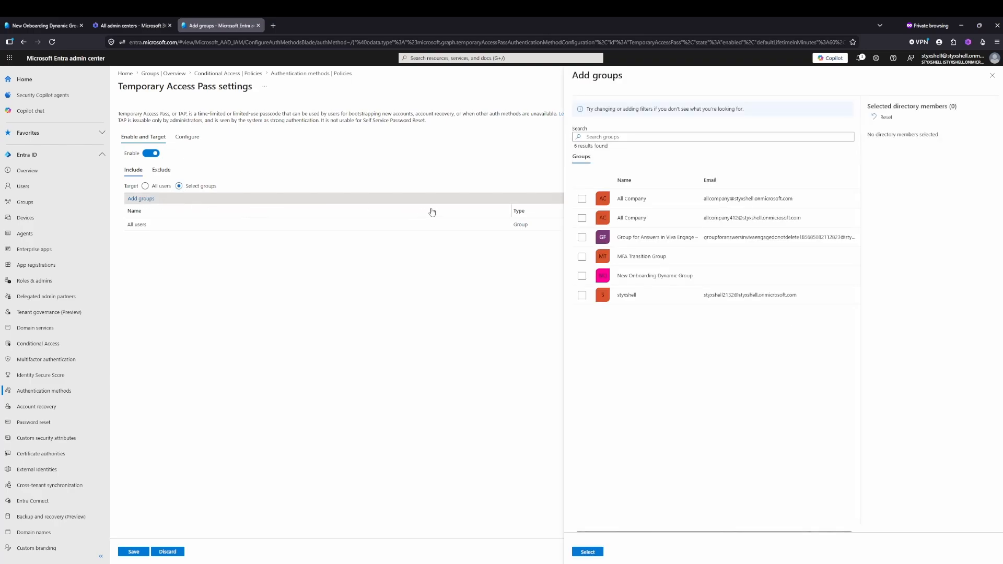
pyautogui.click(582, 257)
pyautogui.click(582, 277)
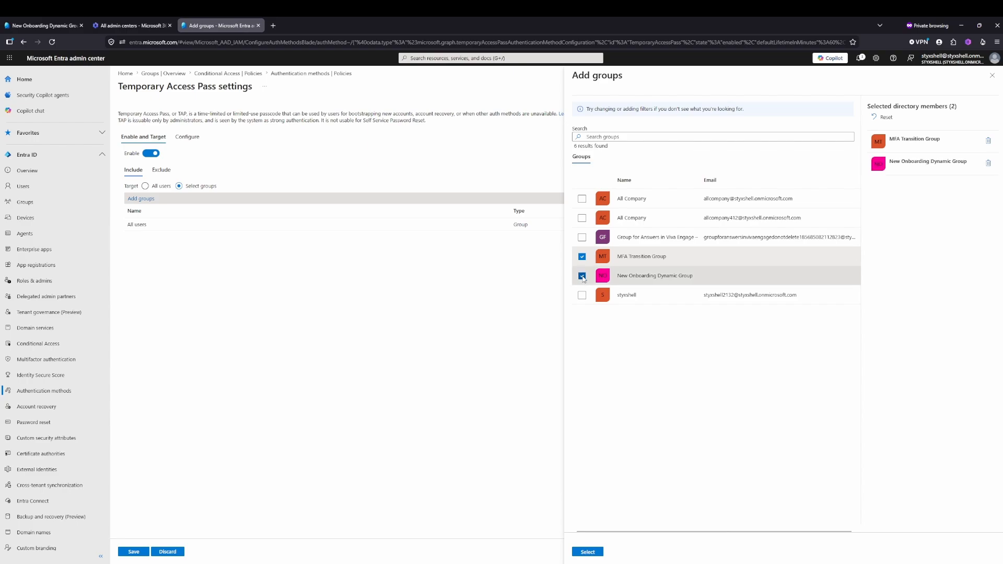
pyautogui.click(589, 553)
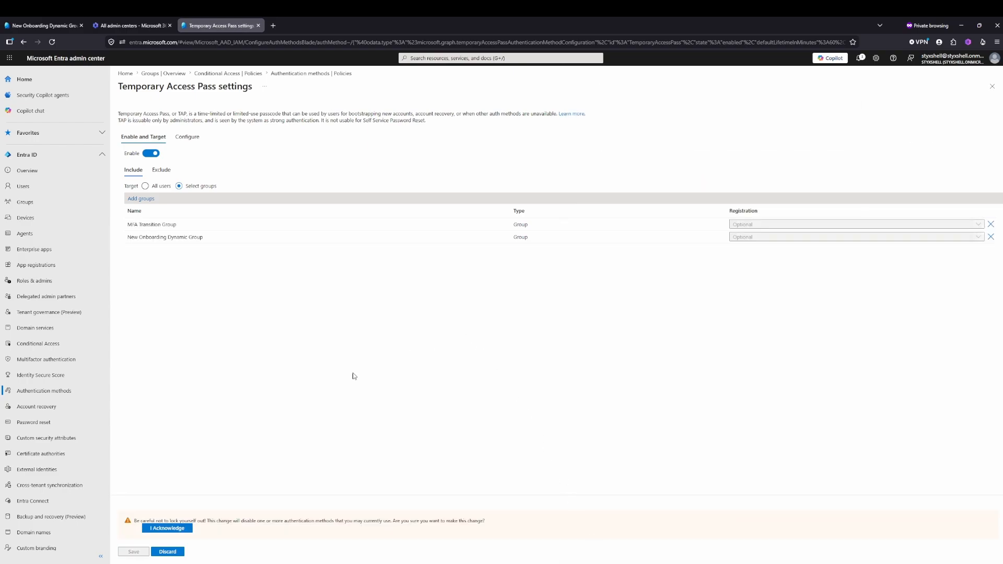
pyautogui.click(174, 528)
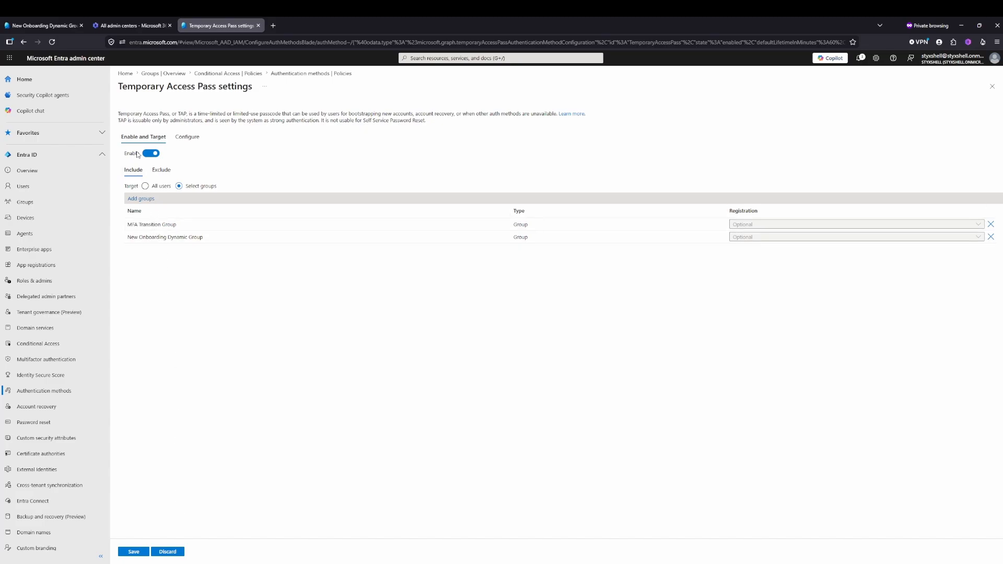
# - Review the Temporary Access Pass lifetime, length and one-time use settings, apply them as they are, and save the method policy
pyautogui.click(189, 145)
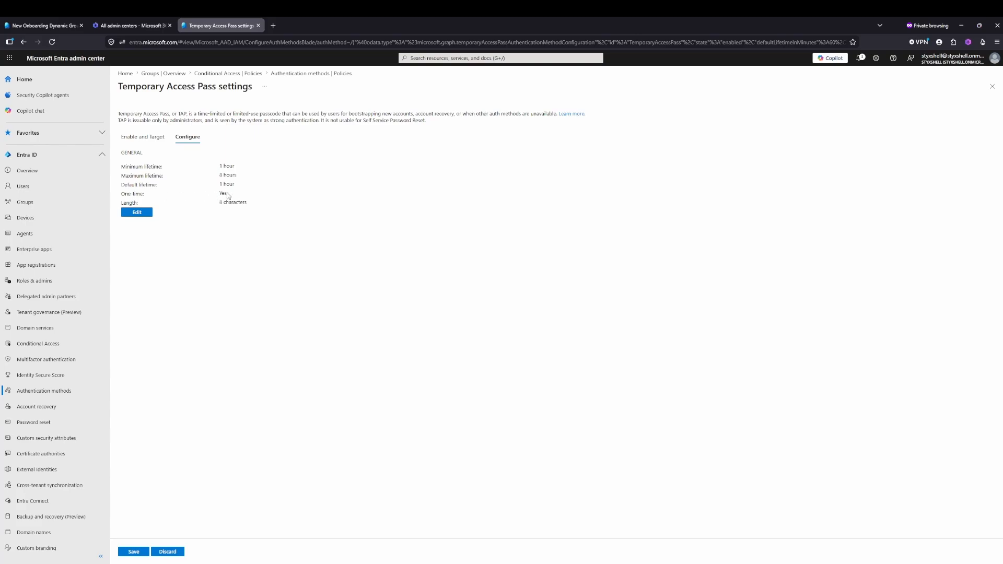
pyautogui.click(136, 212)
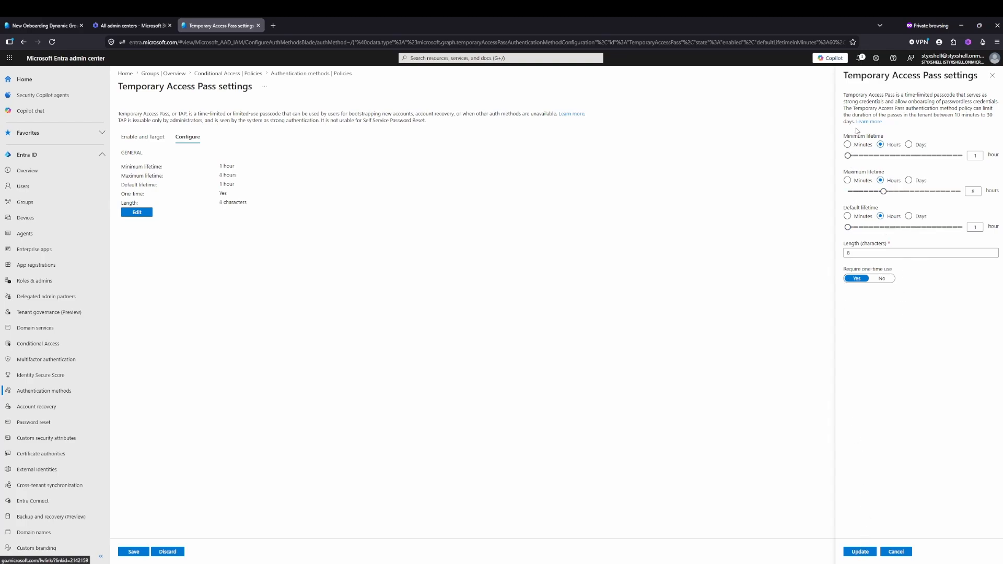
pyautogui.click(860, 553)
pyautogui.click(137, 551)
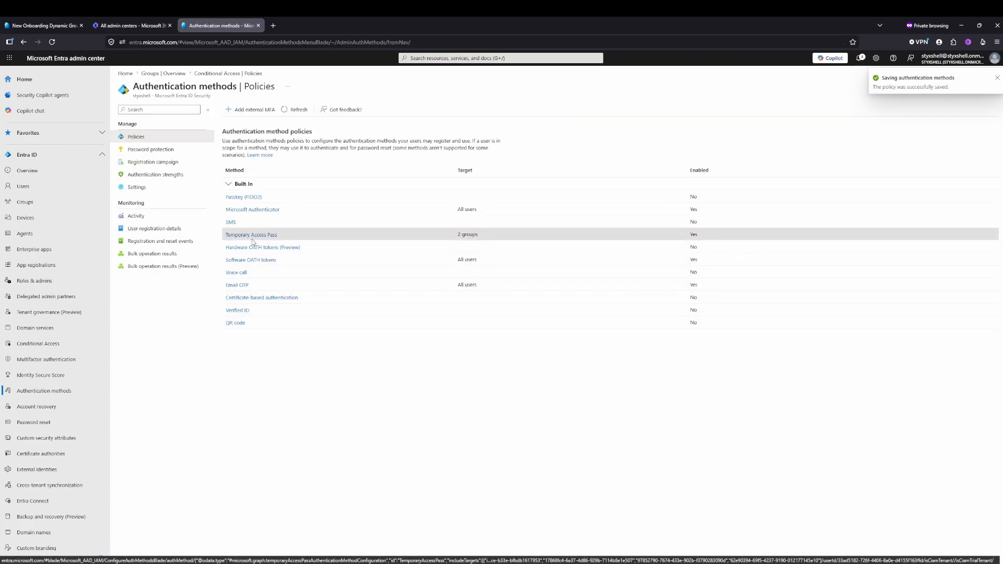
# - View the MFA Transition Group's overview and open the sign-in logs for monitoring
pyautogui.click(31, 202)
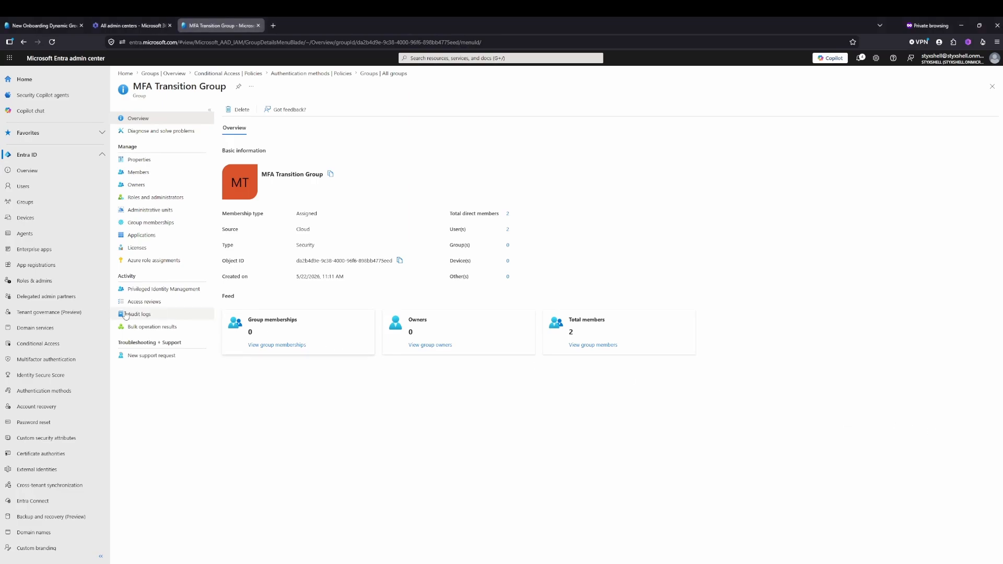
pyautogui.scroll(-3, 55, 313)
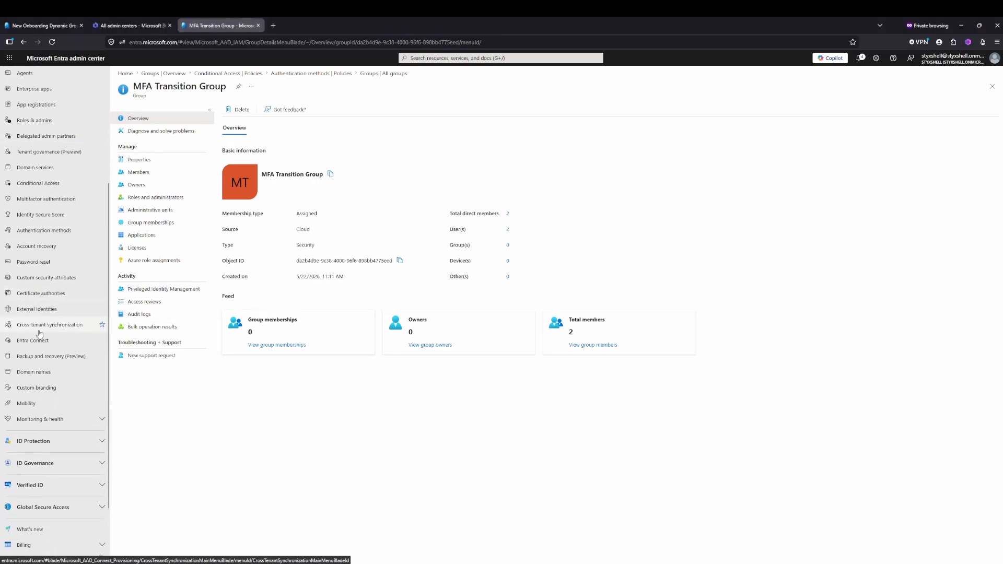
pyautogui.click(52, 418)
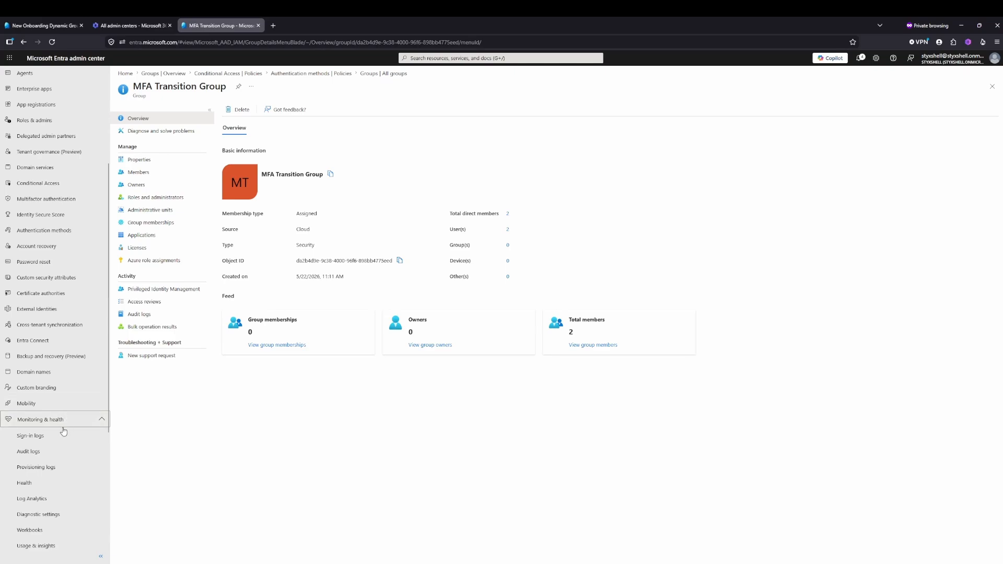
pyautogui.click(42, 438)
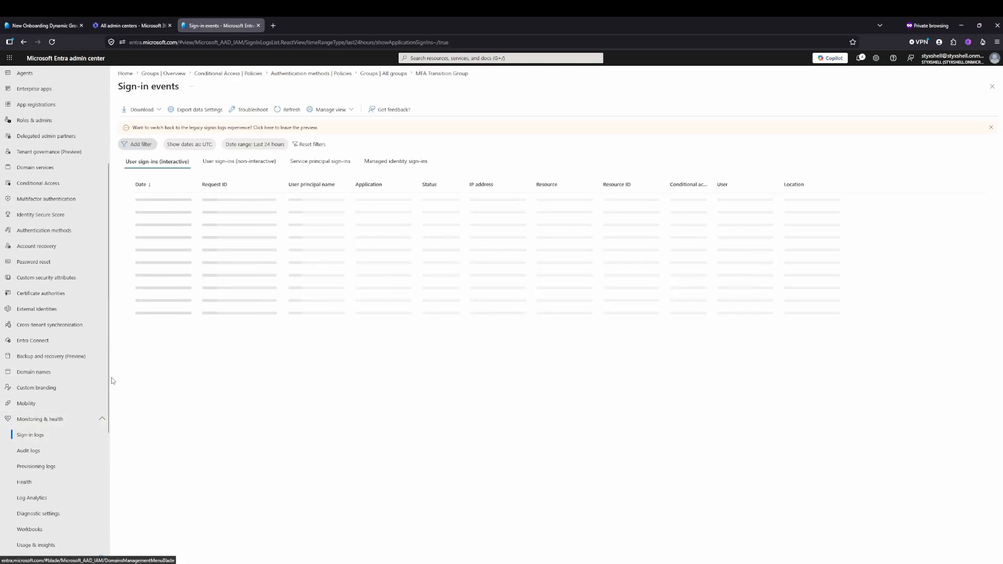
# - Show the interactive user sign-ins for the last 7 days and examine their Conditional Access results
pyautogui.click(254, 145)
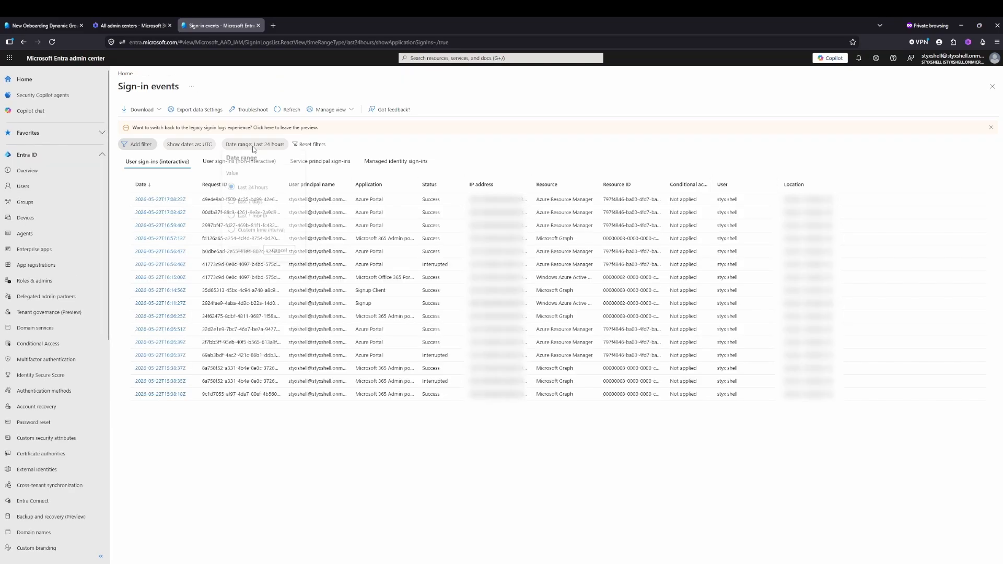
pyautogui.click(234, 203)
pyautogui.click(245, 253)
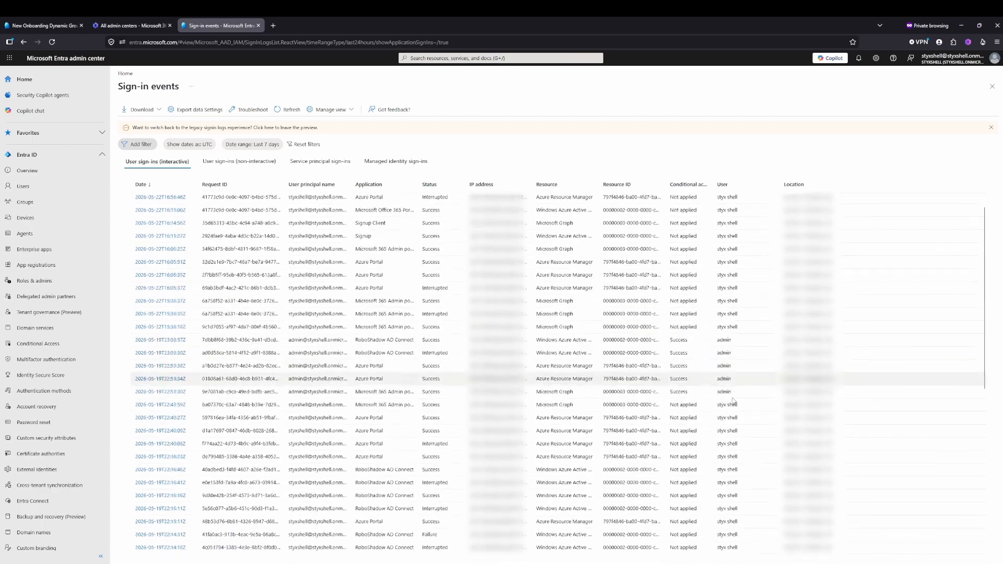
pyautogui.scroll(-3, 733, 401)
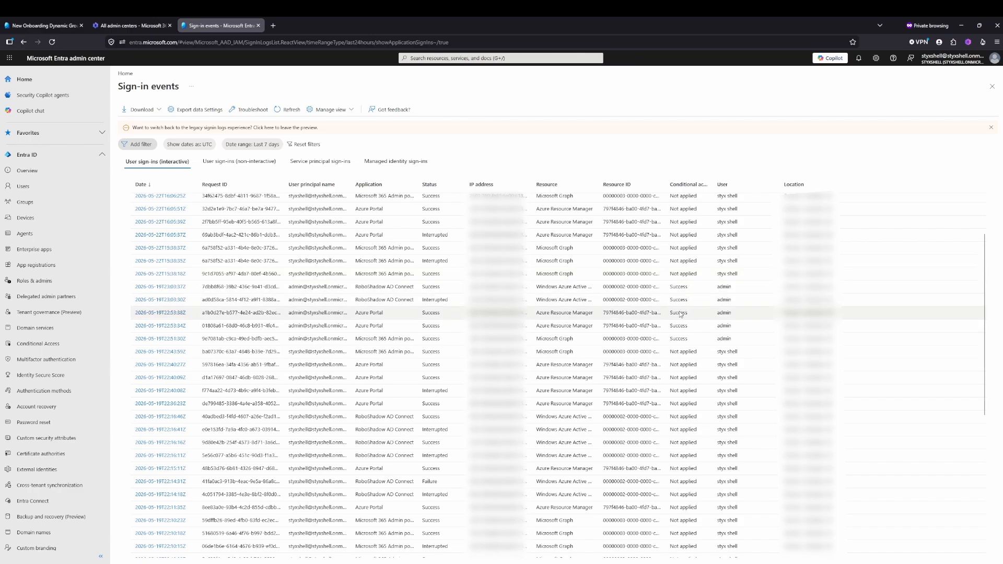
pyautogui.scroll(-3, 680, 314)
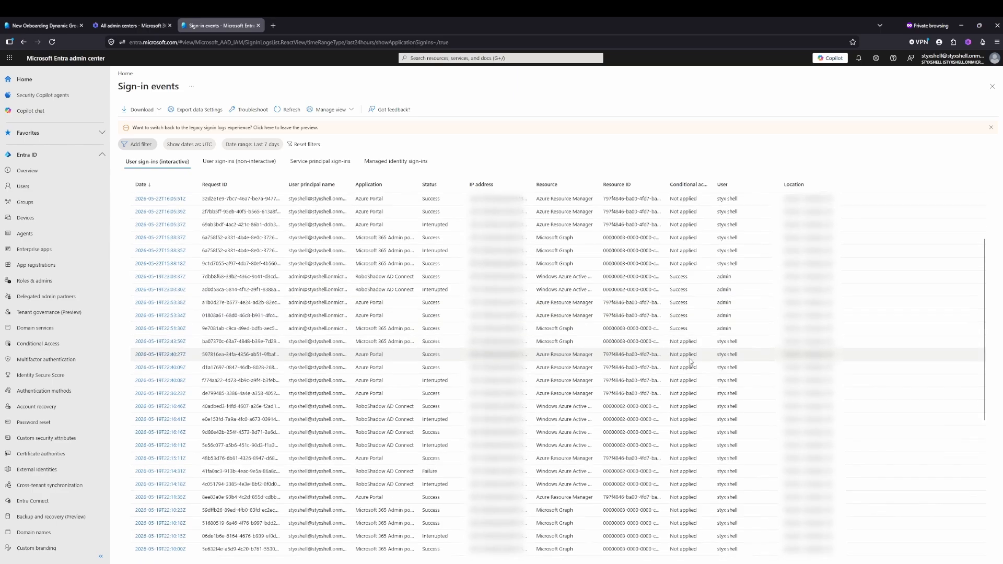
pyautogui.scroll(-4, 690, 362)
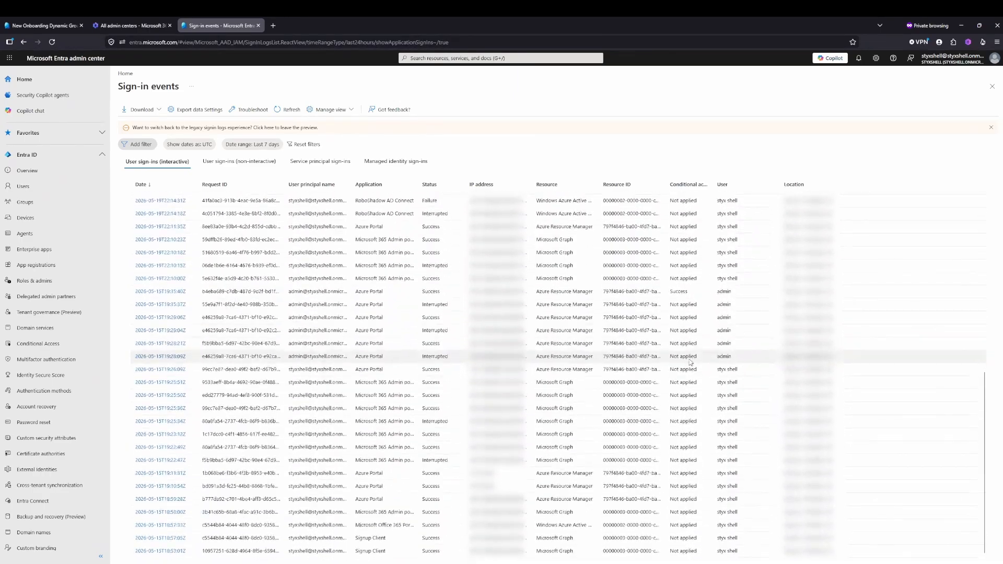
pyautogui.scroll(9, 691, 363)
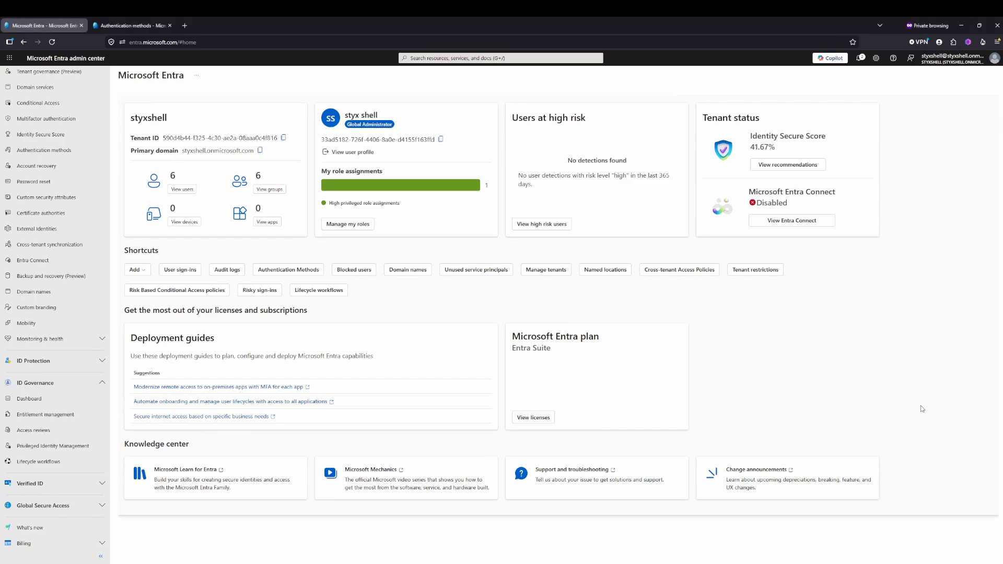
# - Start a lifecycle workflow from the Onboard pre-hire employee template and set its trigger to 5 days before the employee hire date
pyautogui.scroll(5, 61, 202)
pyautogui.scroll(2, 61, 203)
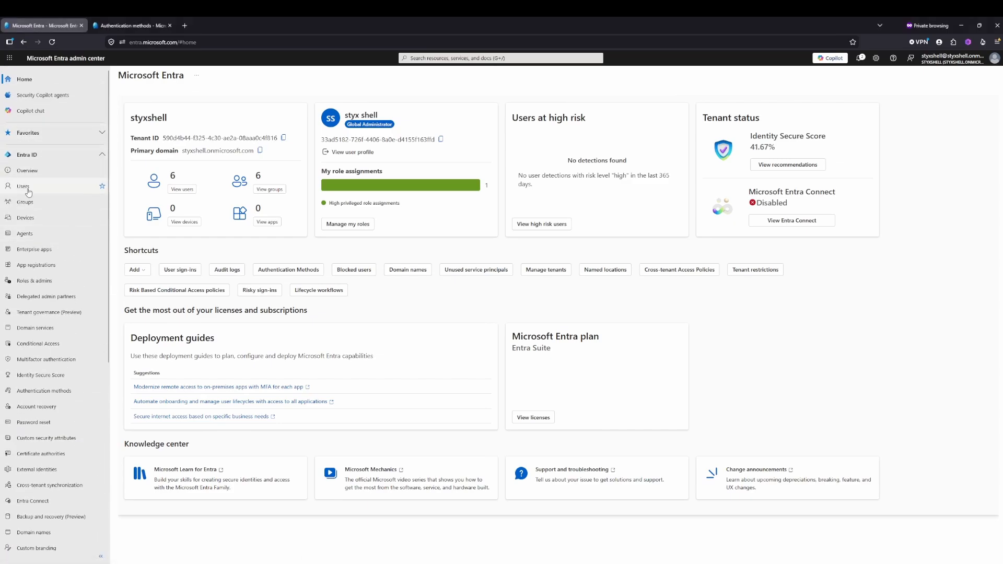
pyautogui.scroll(-4, 39, 220)
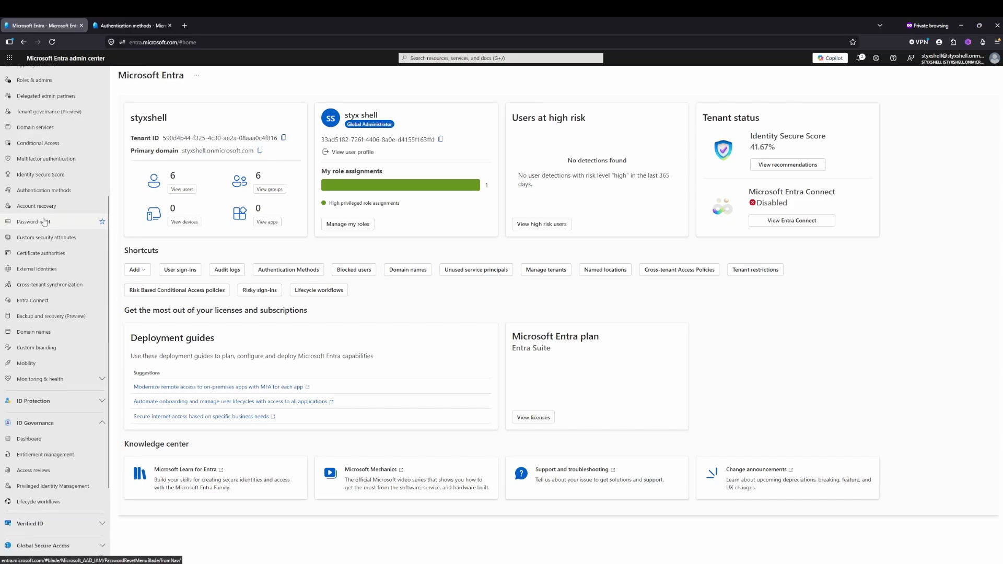
pyautogui.scroll(-2, 37, 272)
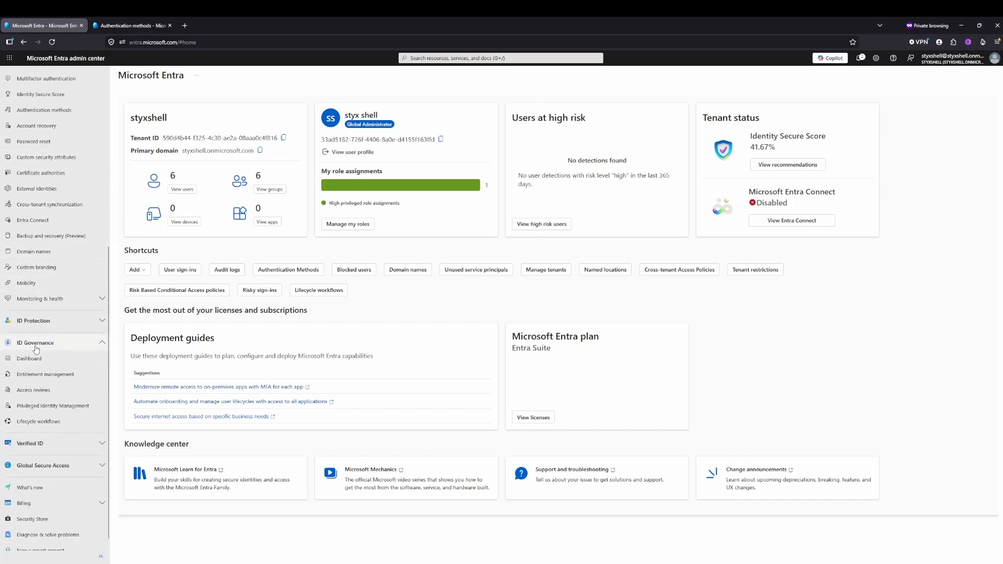
pyautogui.click(45, 424)
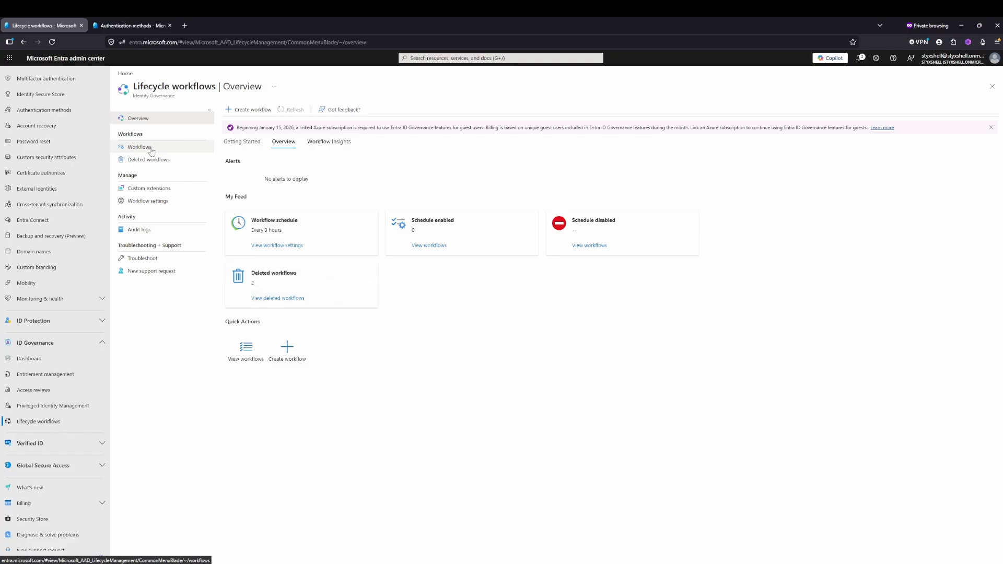
pyautogui.click(235, 110)
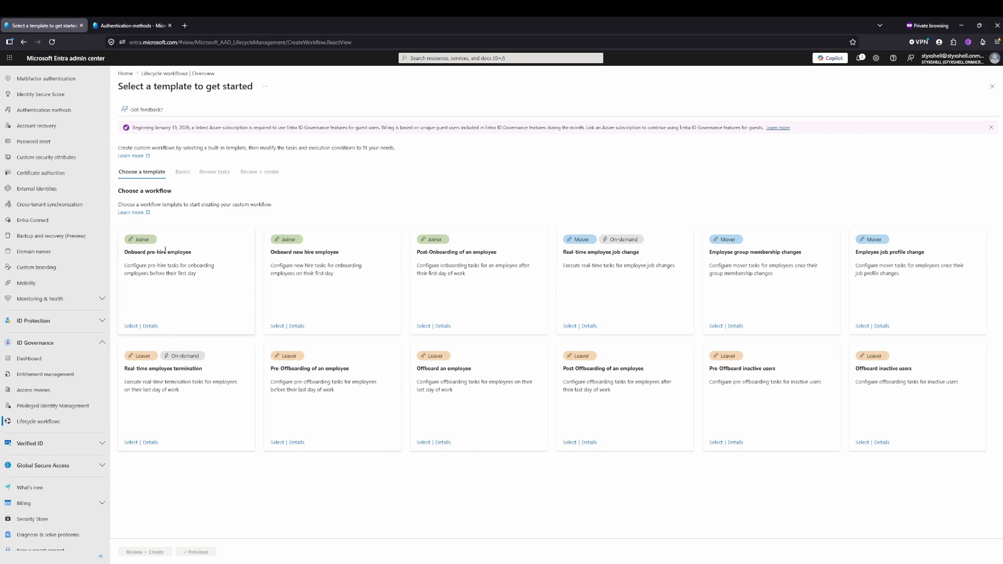
pyautogui.click(131, 327)
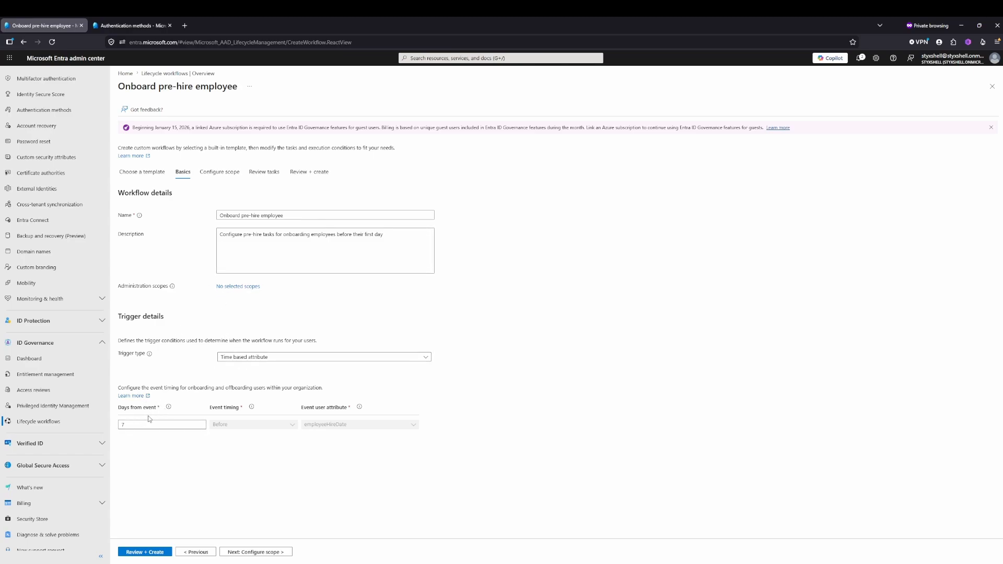
pyautogui.doubleClick(124, 425)
pyautogui.click(159, 454)
# - Set the workflow's scope rule to userType equal Member
pyautogui.click(218, 172)
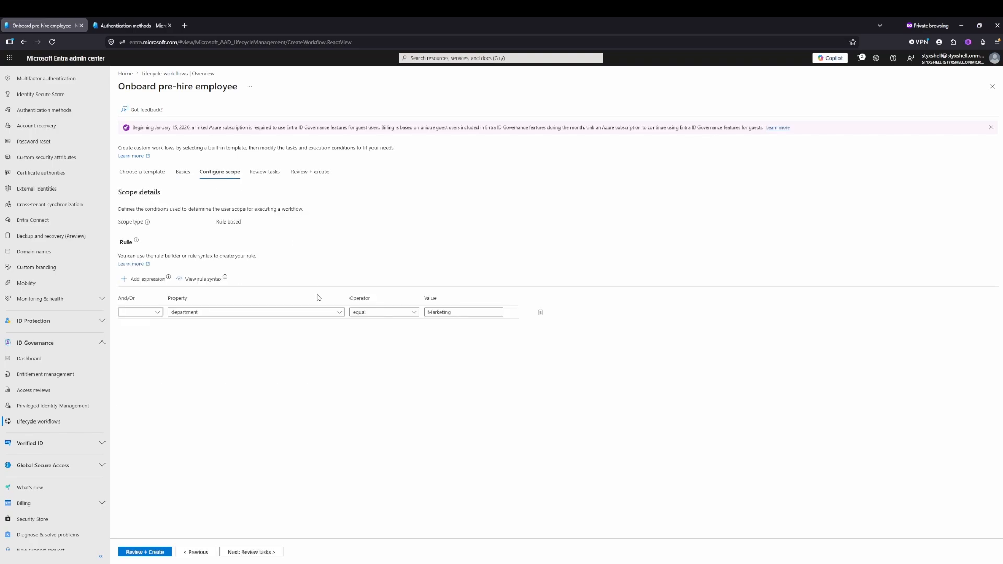
pyautogui.click(283, 313)
pyautogui.scroll(-5, 406, 392)
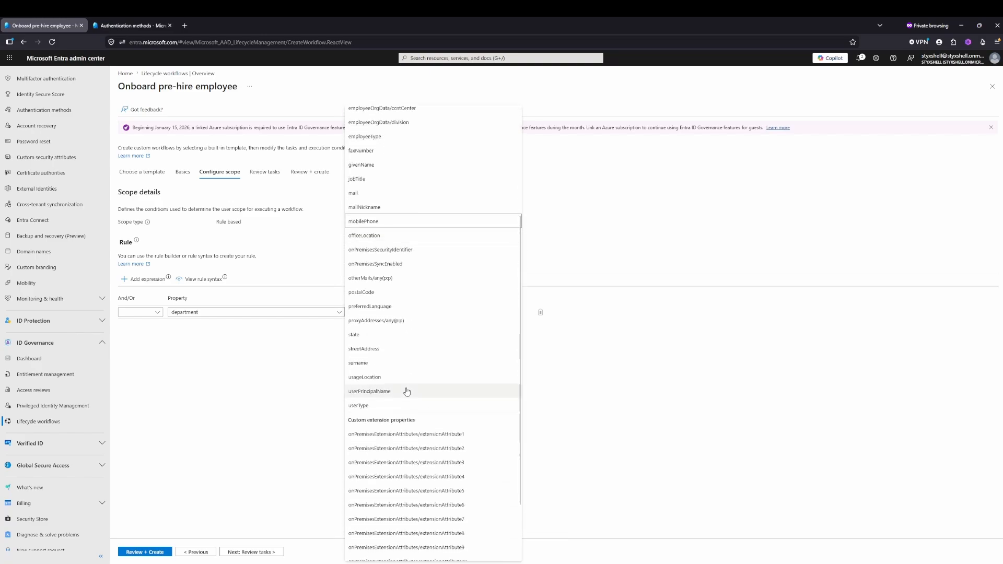
pyautogui.click(371, 406)
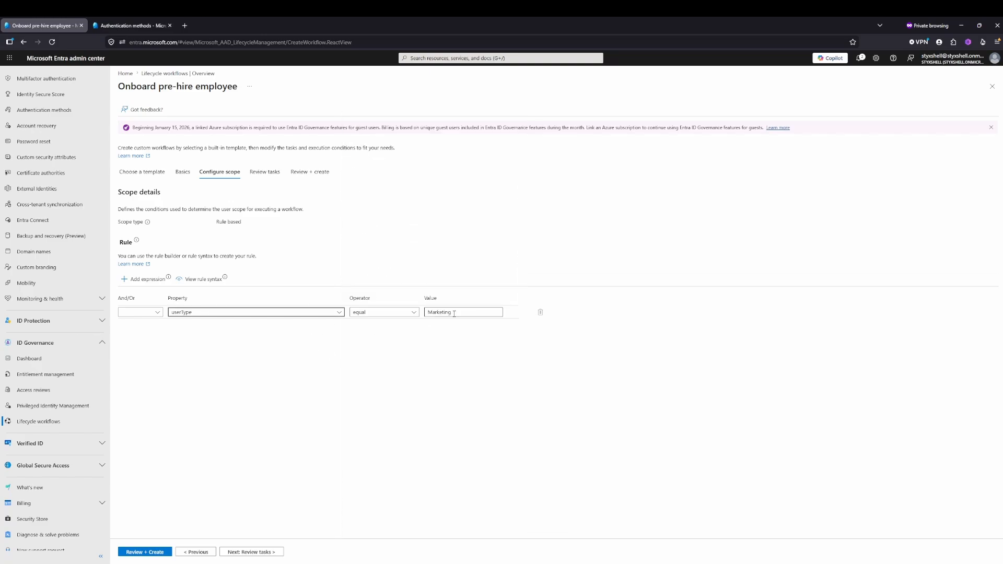
pyautogui.moveTo(451, 312); pyautogui.dragTo(426, 312)
pyautogui.write('Member')
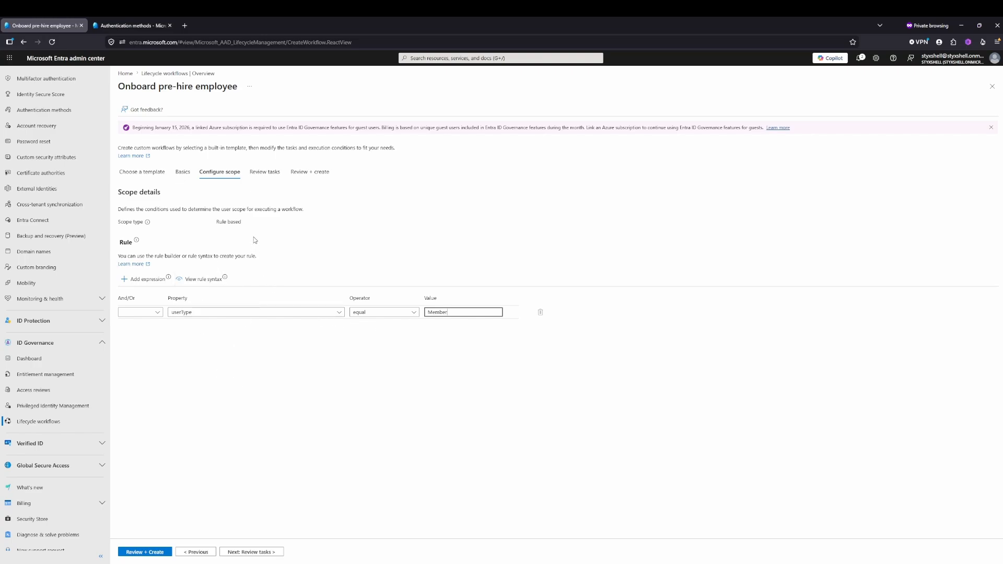
# - In the Generate TAP and Send Email task, set the Temporary Access Pass activation duration to 1 day
pyautogui.click(265, 174)
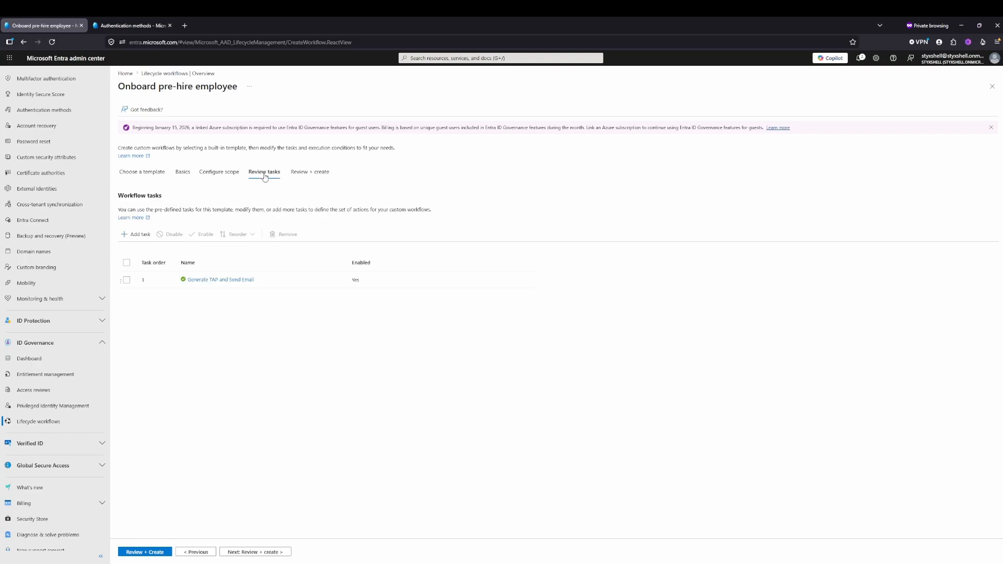
pyautogui.click(233, 284)
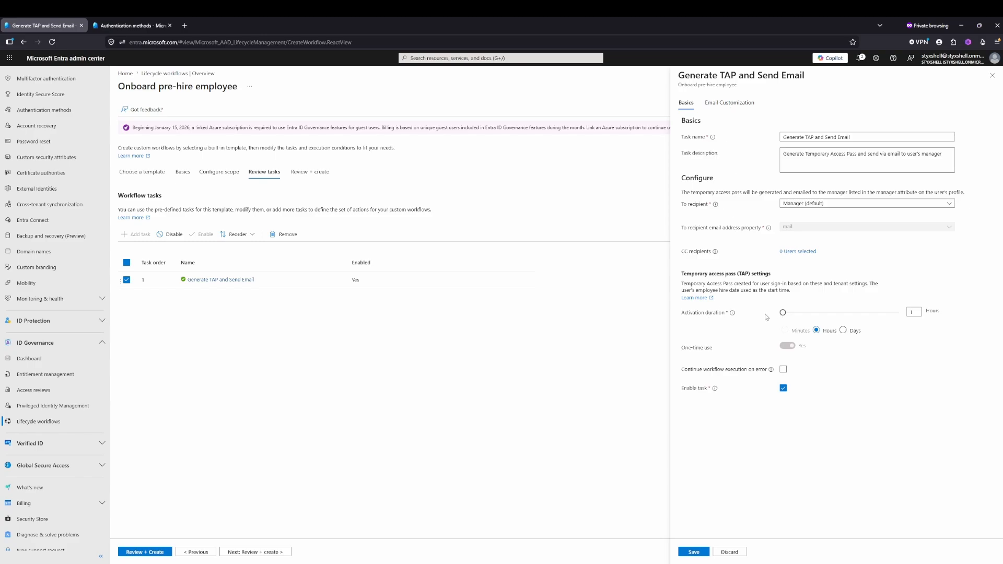
pyautogui.moveTo(783, 312); pyautogui.dragTo(841, 312)
pyautogui.click(844, 331)
# - Check the lifetime limits in the Temporary Access Pass authentication method policy and open them for editing
pyautogui.click(131, 25)
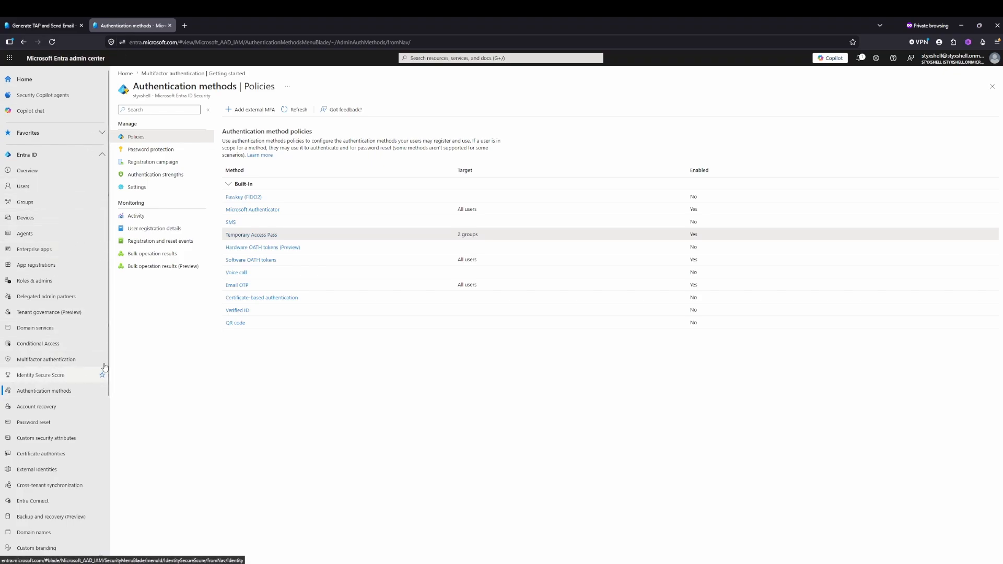
pyautogui.click(254, 236)
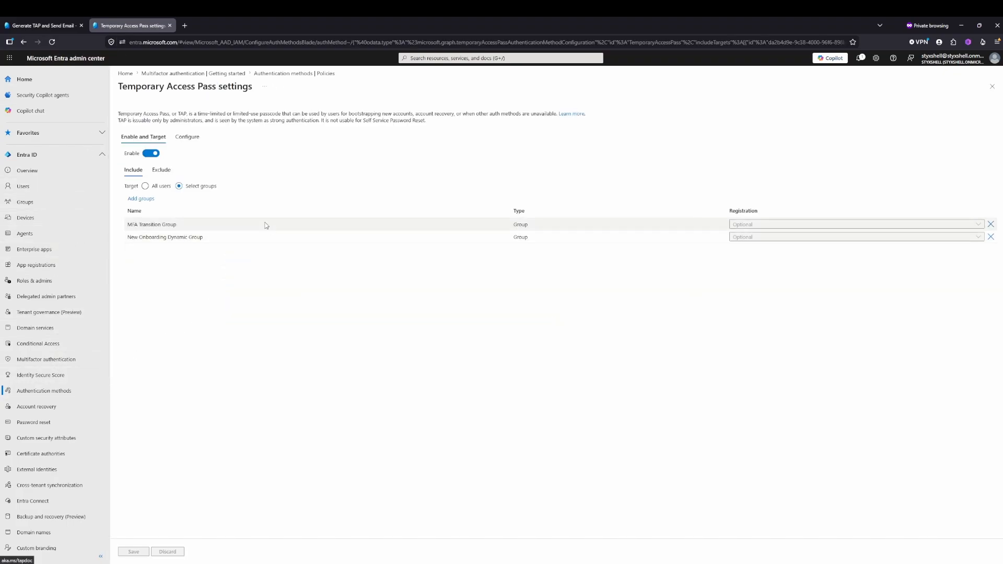
pyautogui.click(188, 138)
pyautogui.moveTo(234, 176); pyautogui.dragTo(222, 176)
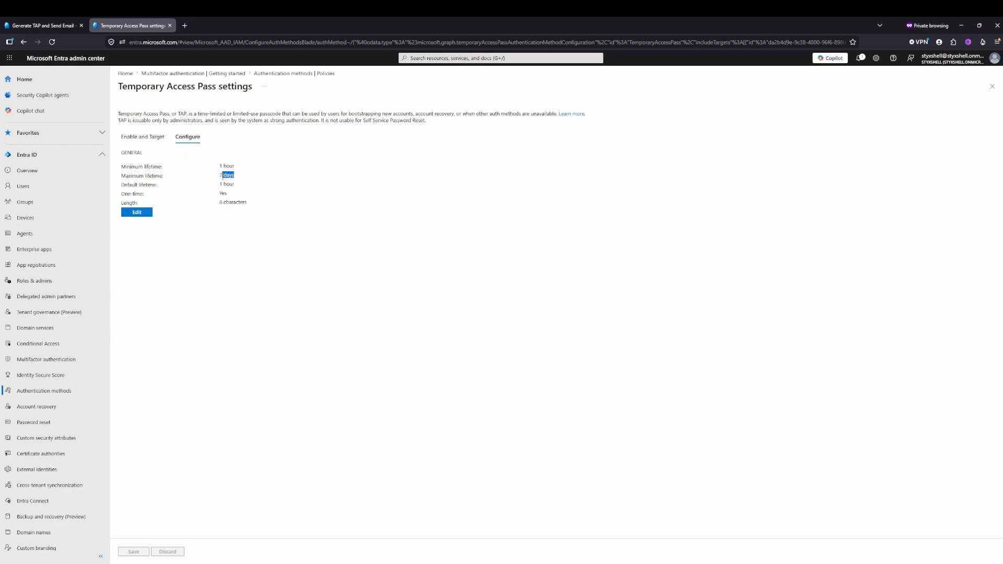
pyautogui.click(141, 213)
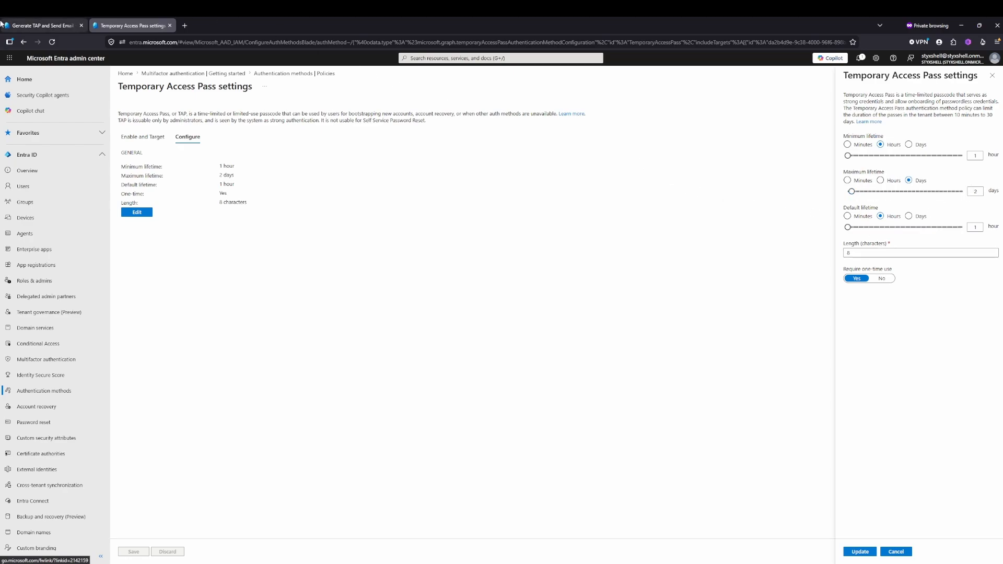
# - Save the Generate TAP and Send Email task, then create the workflow with its schedule enabled and view its overview
pyautogui.click(42, 25)
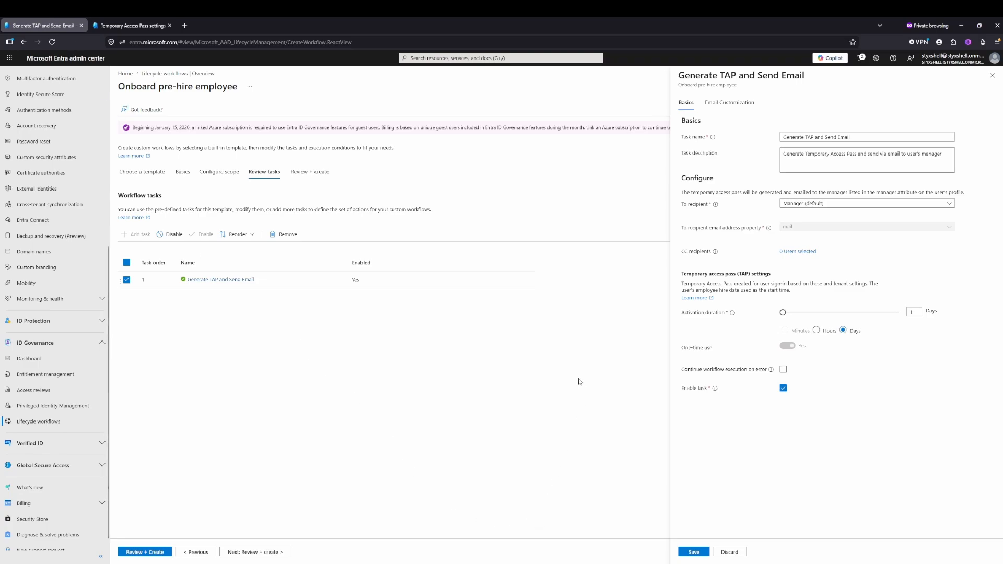
pyautogui.click(694, 552)
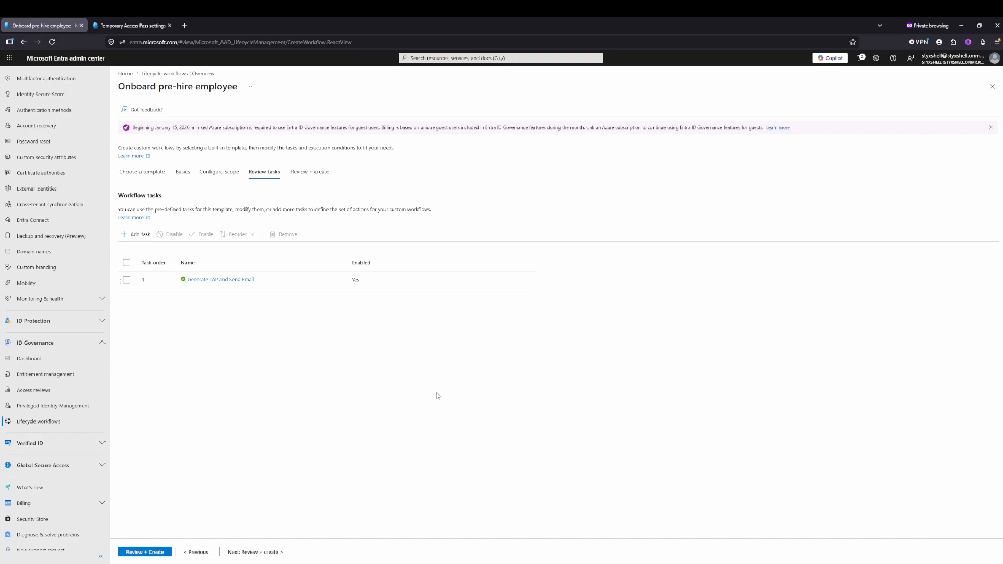
pyautogui.click(302, 178)
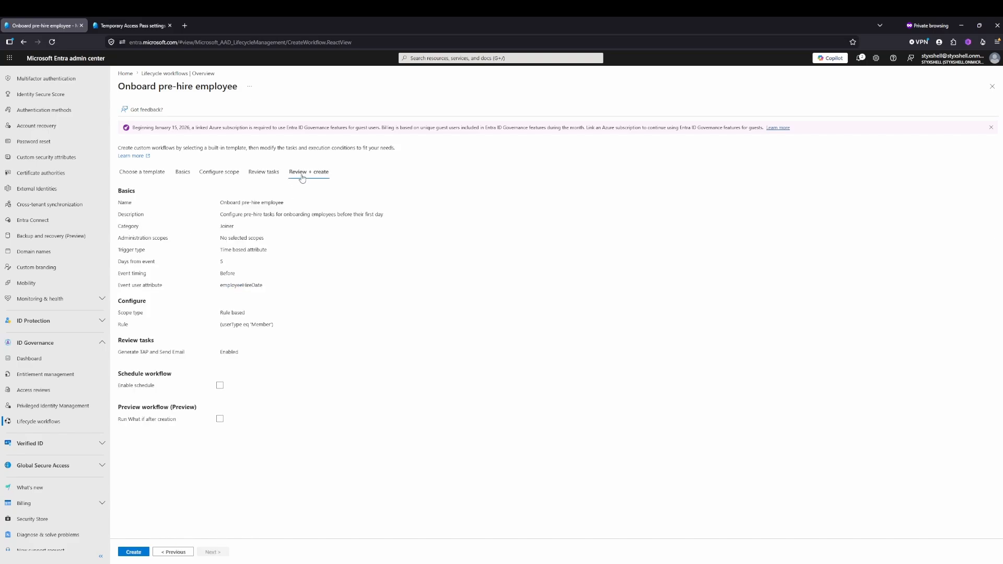
pyautogui.click(219, 387)
pyautogui.click(134, 553)
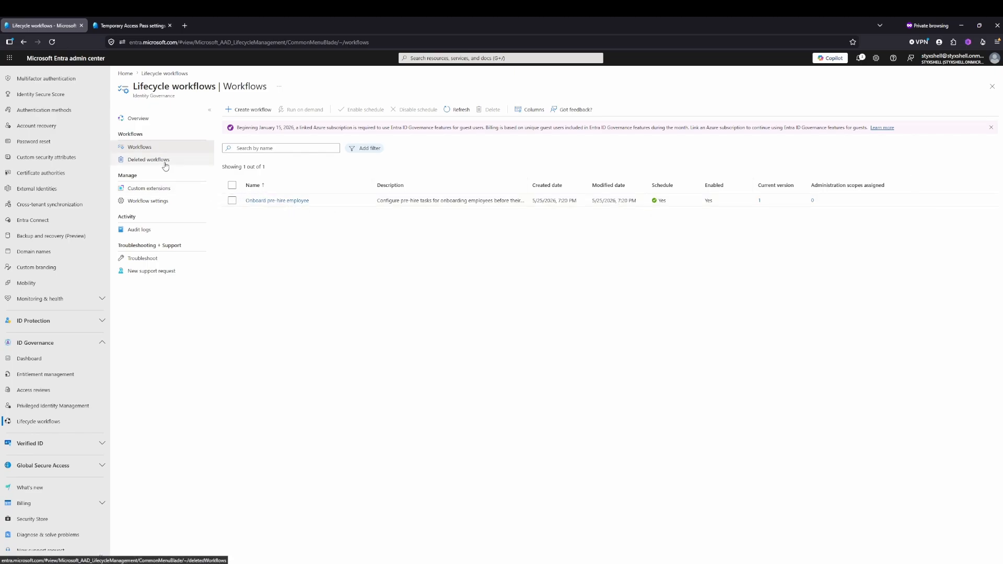
pyautogui.click(268, 201)
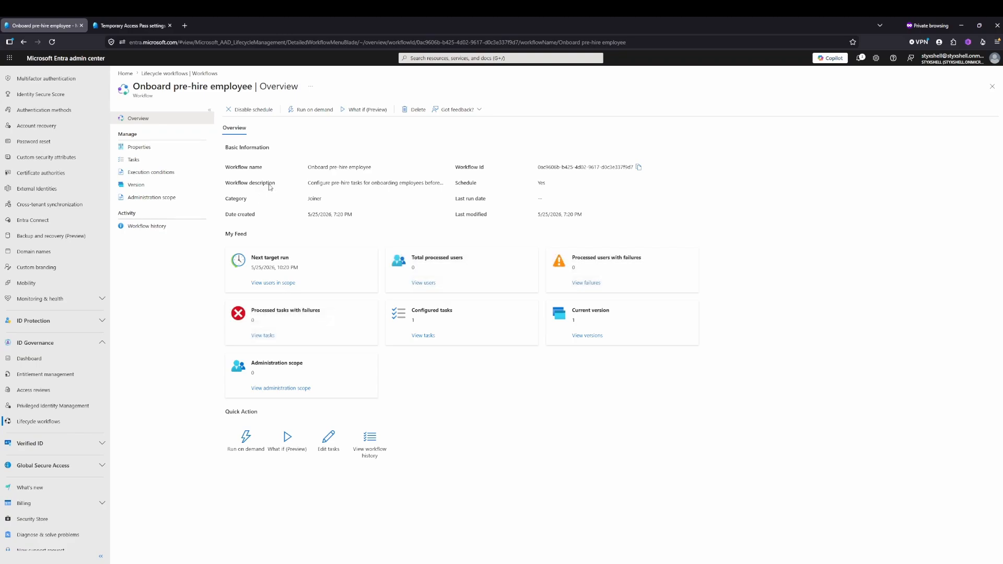